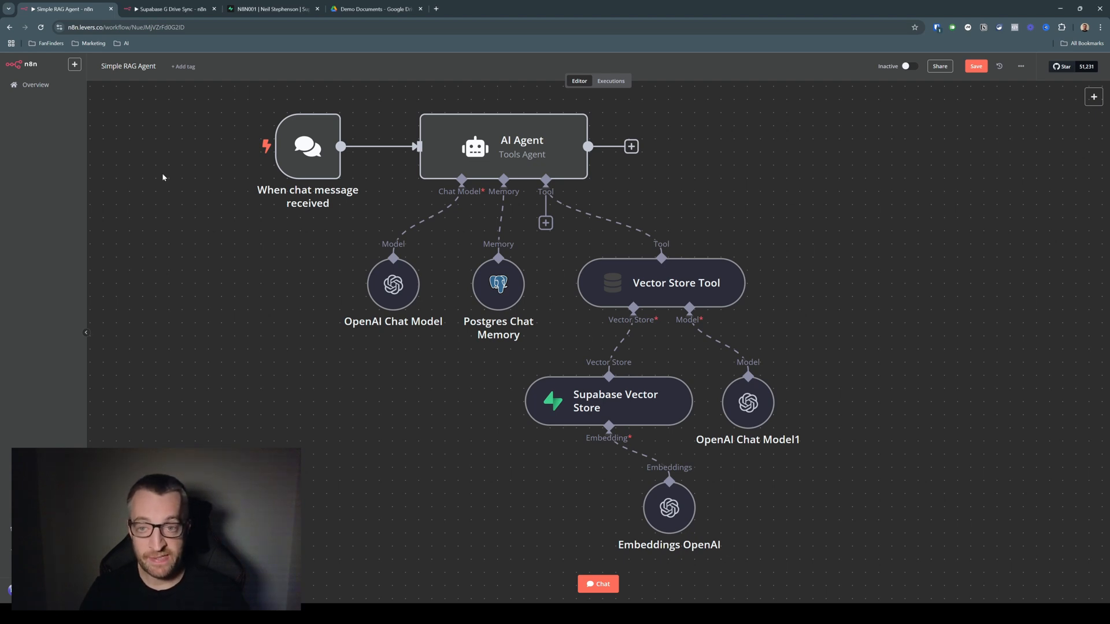
# Look over the Supabase G Drive Sync workflow, the N8N001 Supabase project and the Demo Documents folder in Google Drive
pyautogui.click(172, 14)
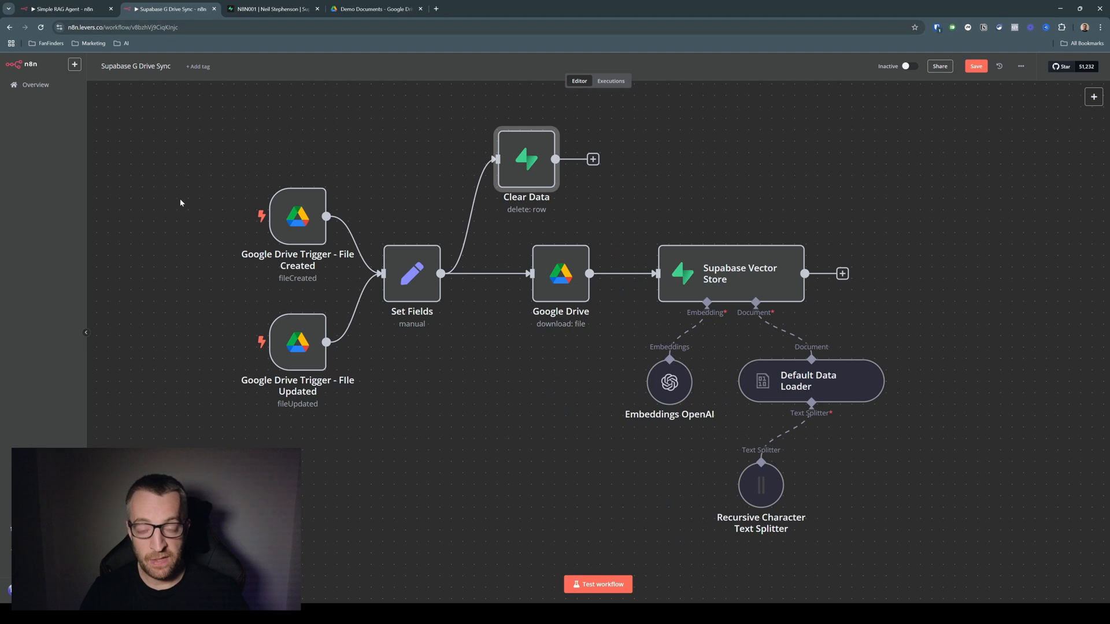
pyautogui.click(272, 8)
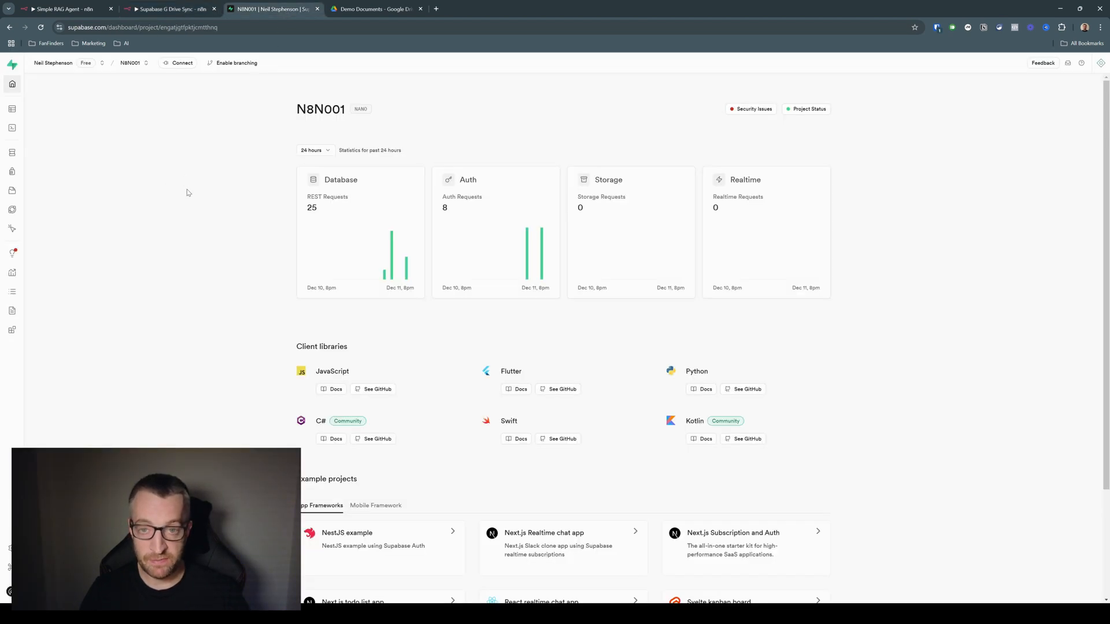
pyautogui.click(376, 8)
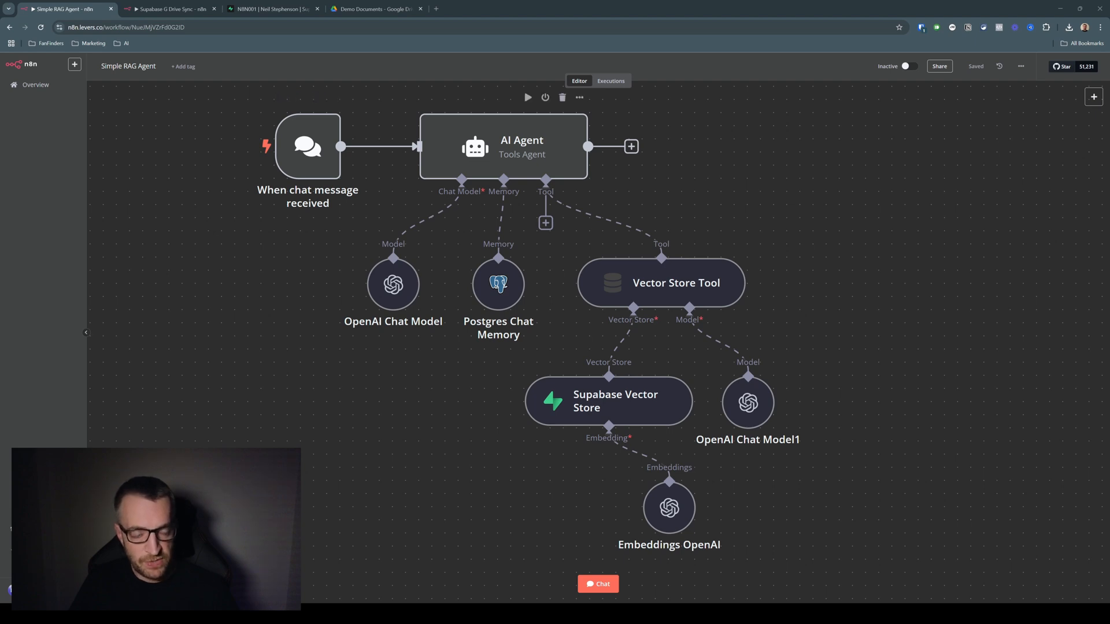
# Inspect the AI Agent node's settings in the Simple RAG Agent workflow, enlarging the System Message box to read it in full
pyautogui.doubleClick(509, 147)
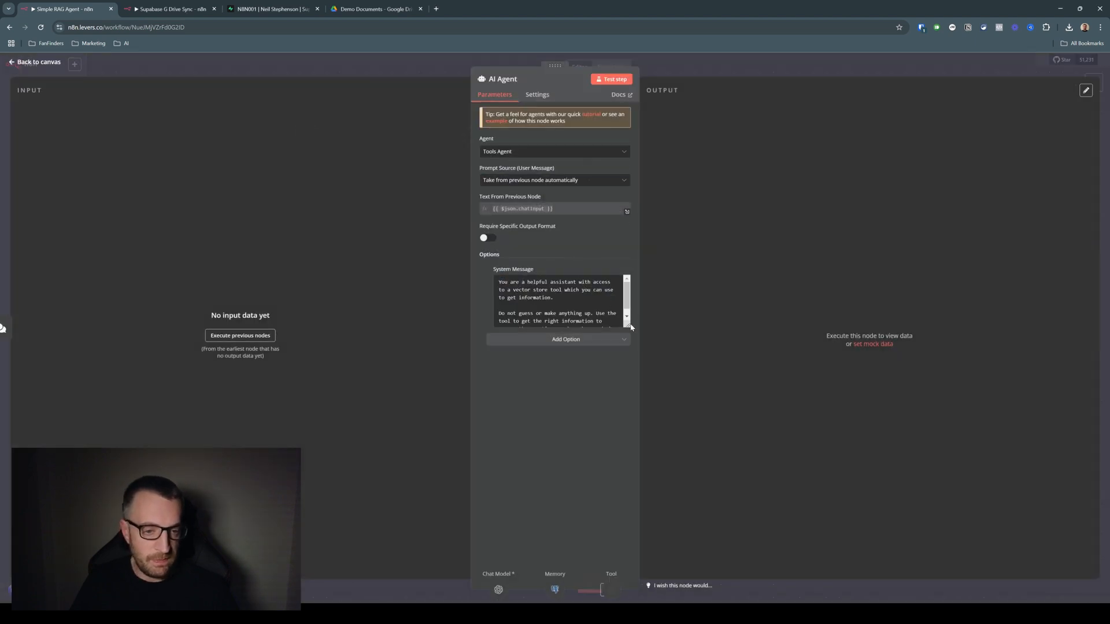
pyautogui.moveTo(628, 326); pyautogui.dragTo(631, 344)
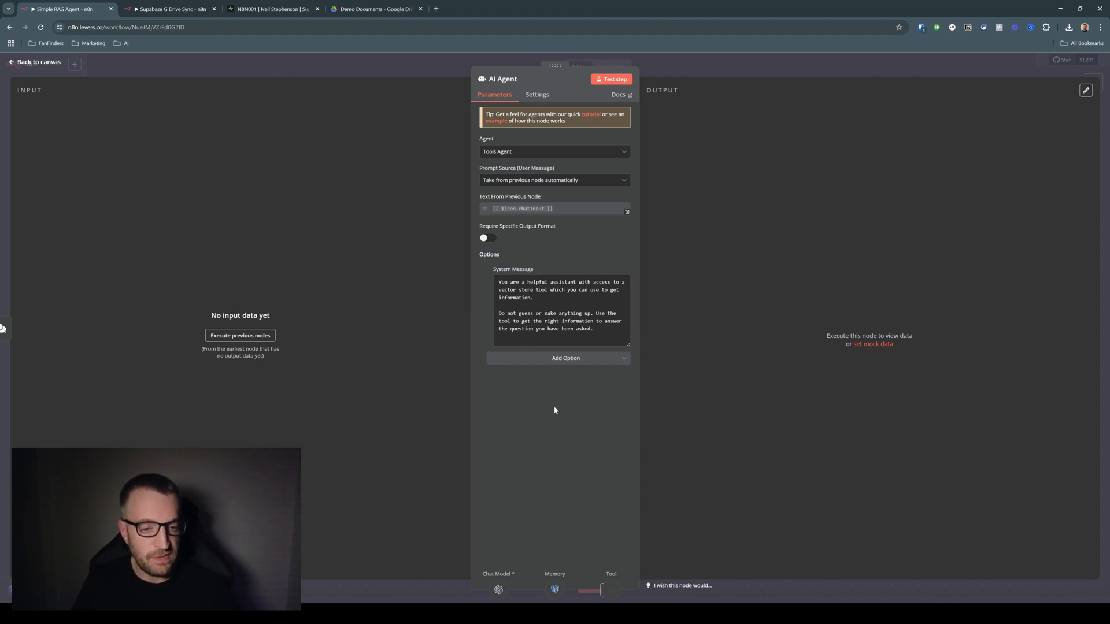
pyautogui.click(387, 57)
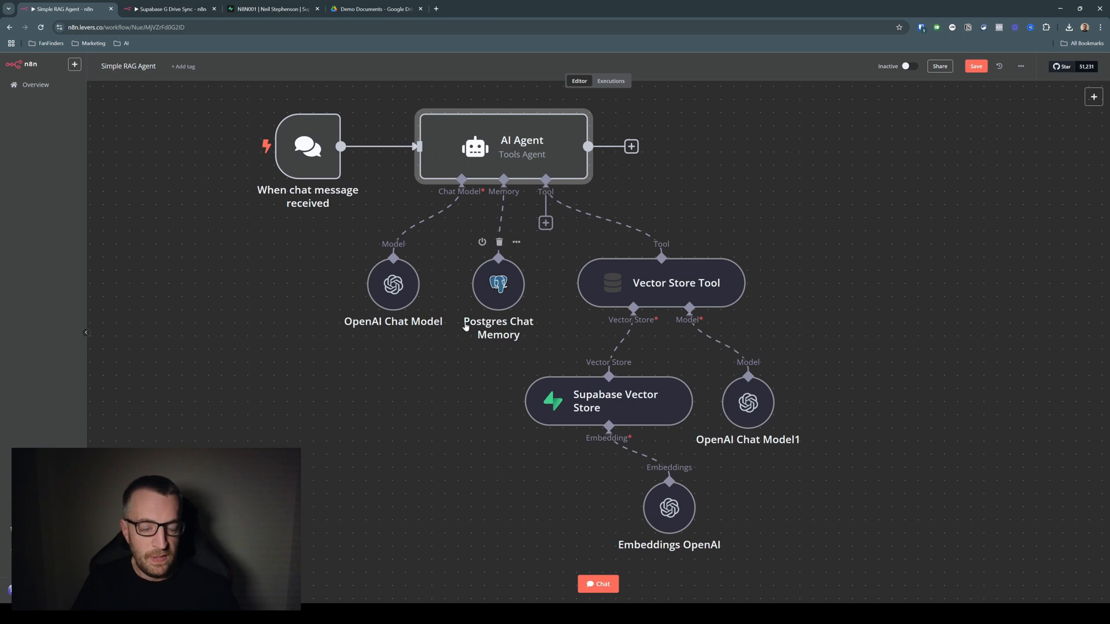
# Check the credential and settings of the OpenAI Chat Model and Postgres Chat Memory nodes attached to the agent
pyautogui.doubleClick(391, 297)
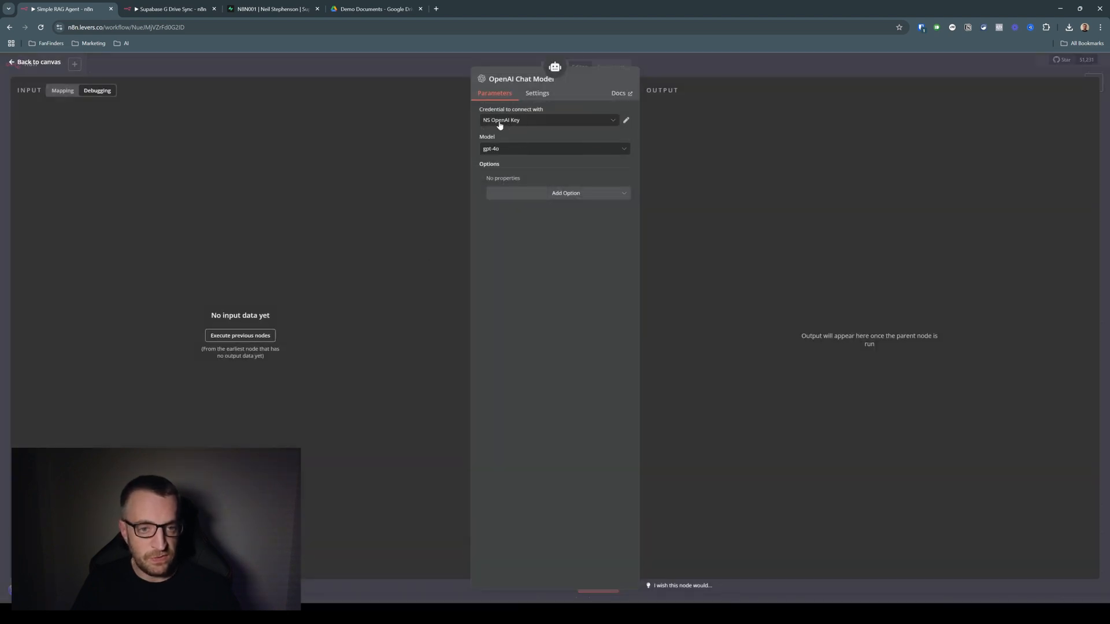
pyautogui.click(351, 61)
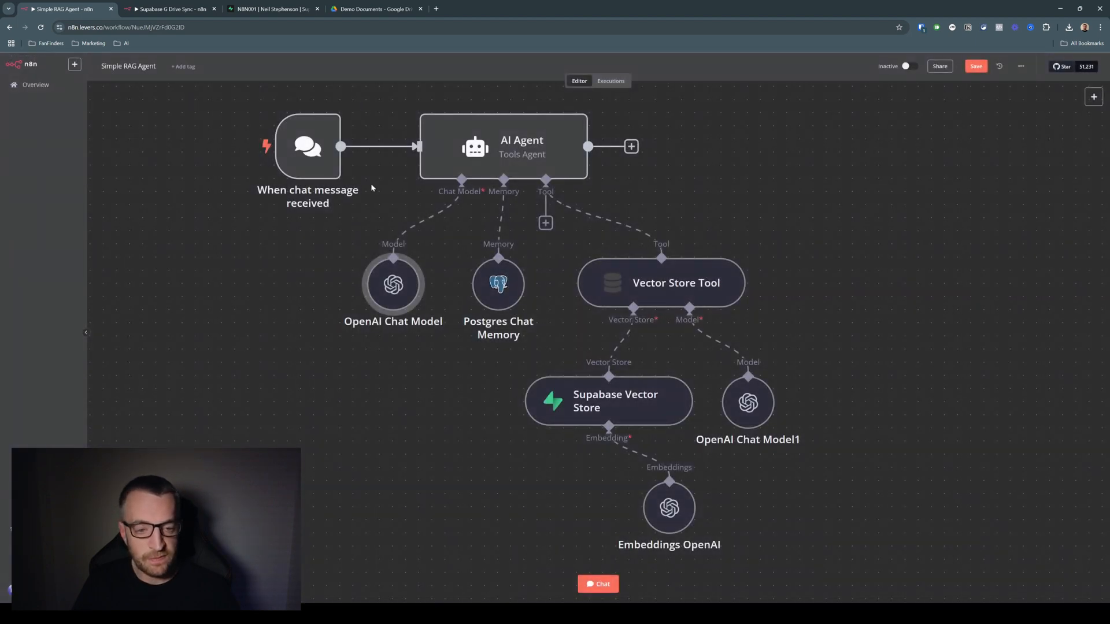
pyautogui.doubleClick(497, 289)
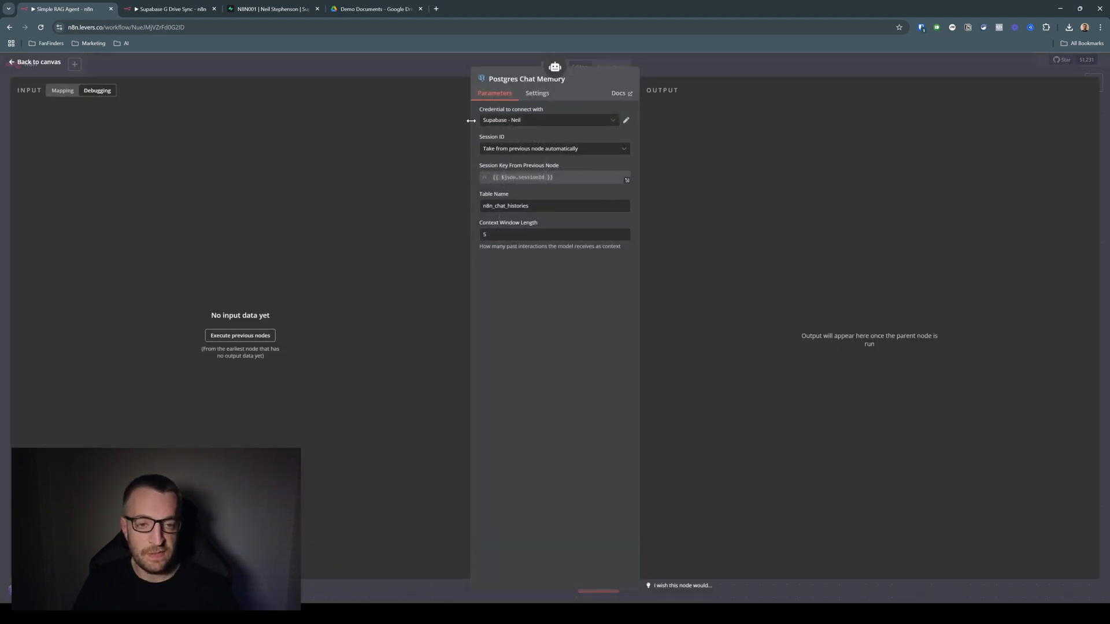
pyautogui.click(356, 64)
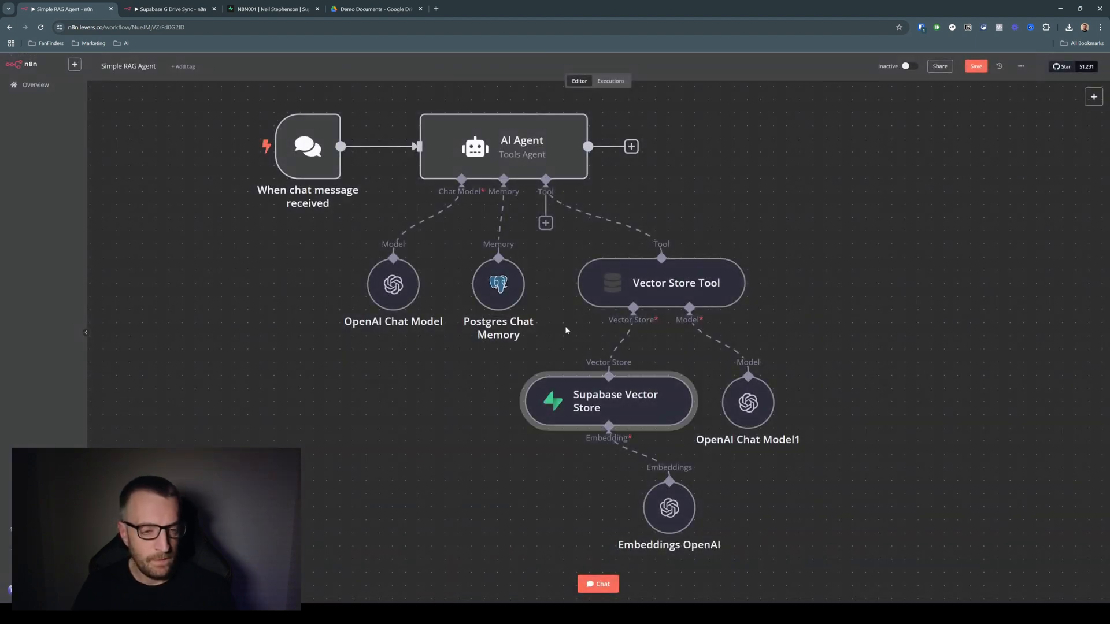
# Review the Vector Store Tool's name, description and limit, and the Supabase Vector Store node's operation mode and table
pyautogui.doubleClick(665, 296)
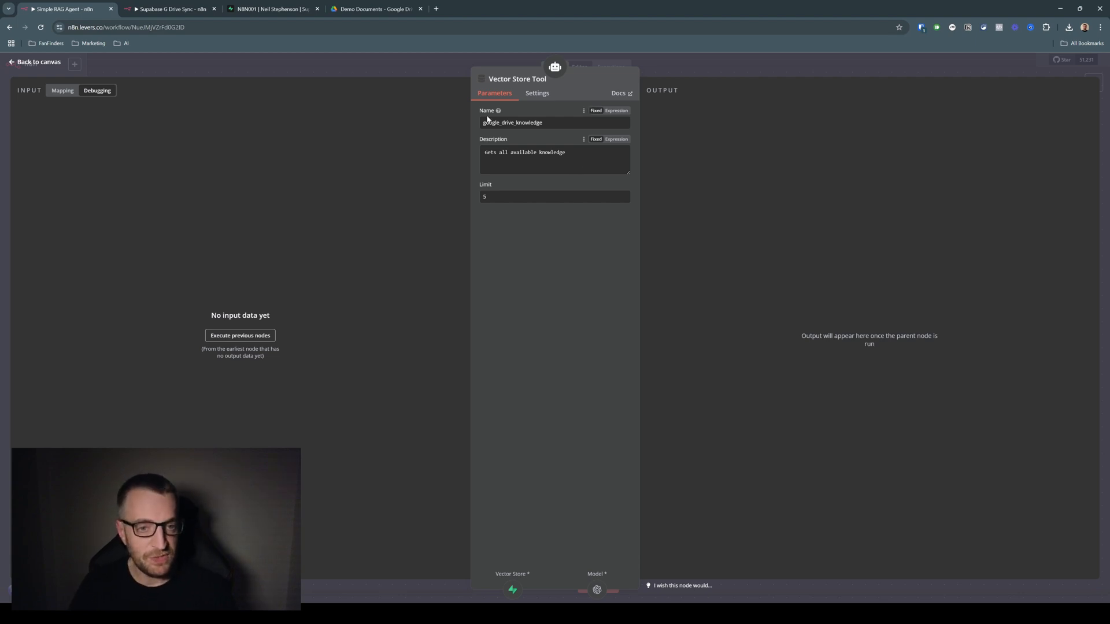
pyautogui.click(406, 61)
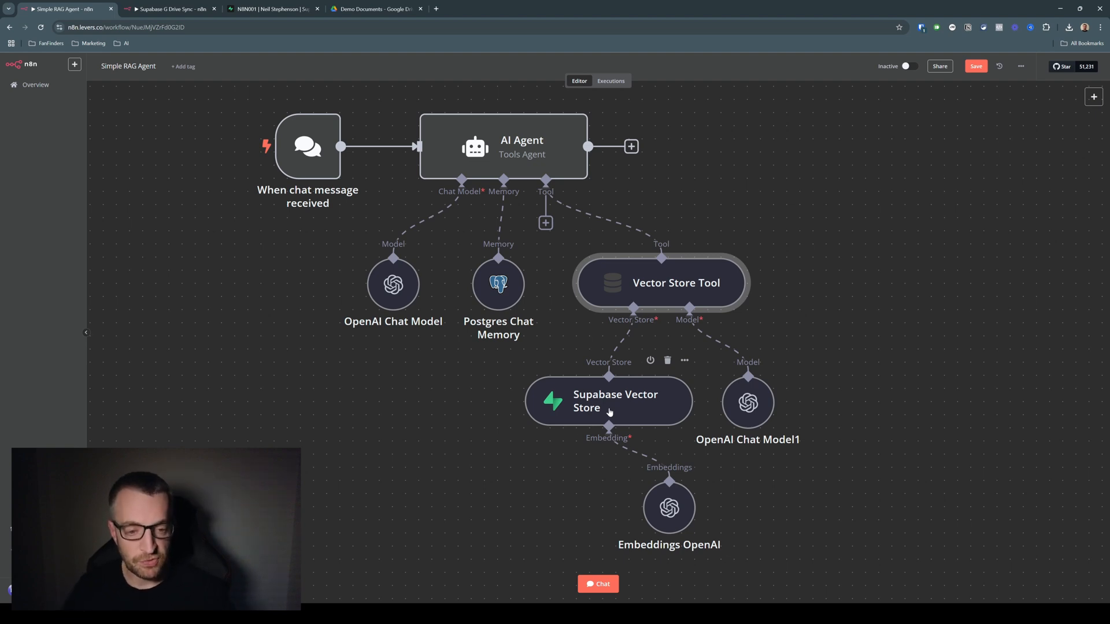
pyautogui.doubleClick(609, 412)
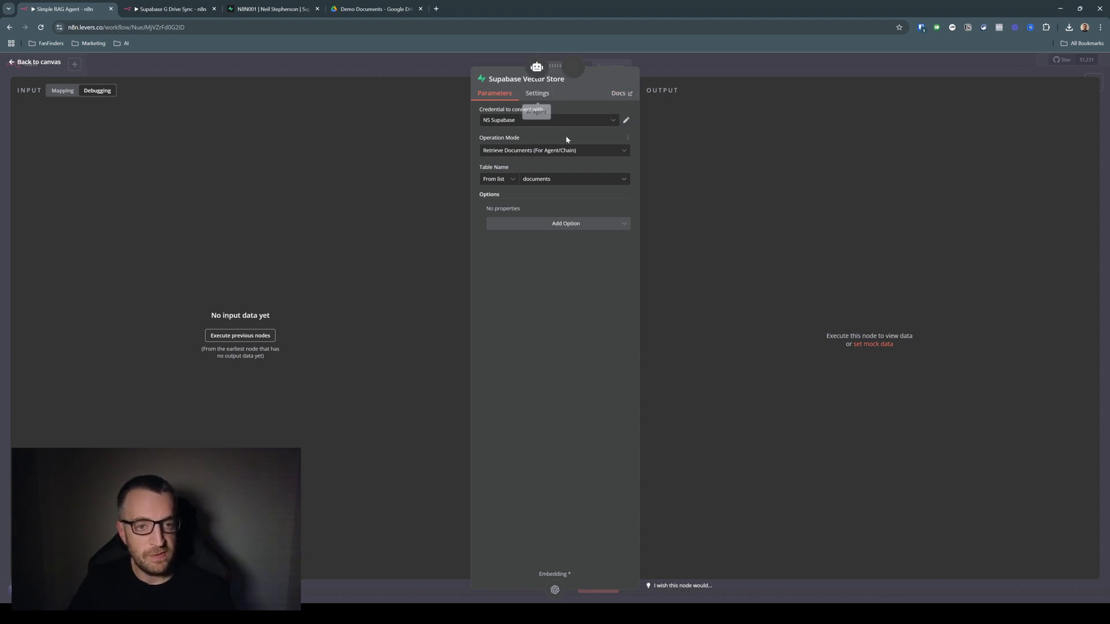
# Open the Supabase Vector Store node's documentation, follow its vector store quickstart, and copy the SQL script for initializing the database
pyautogui.click(626, 93)
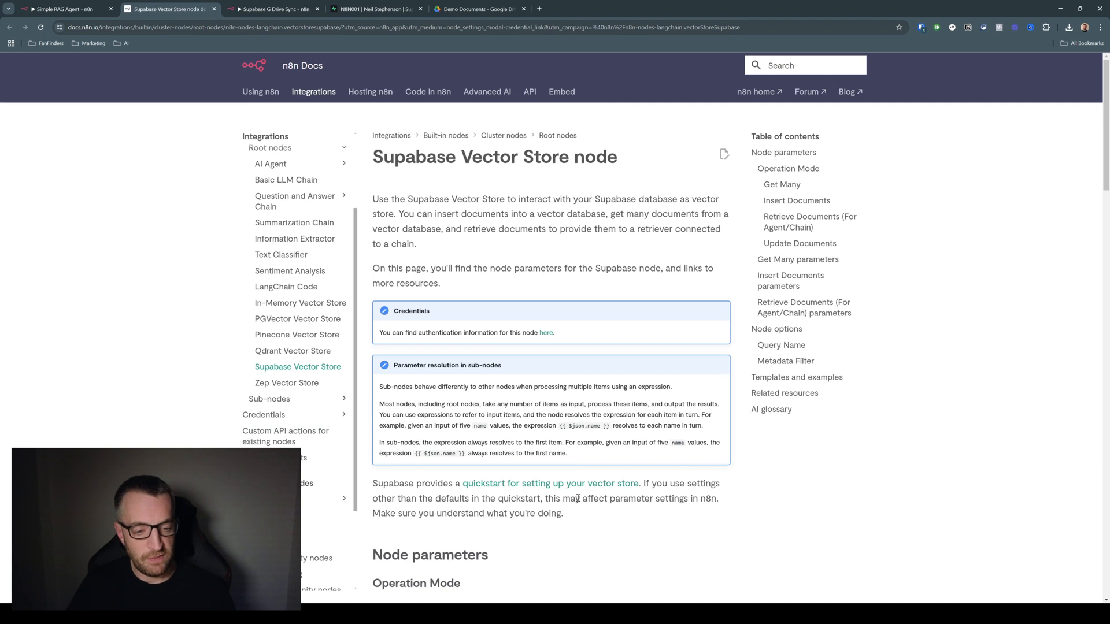
pyautogui.click(565, 484)
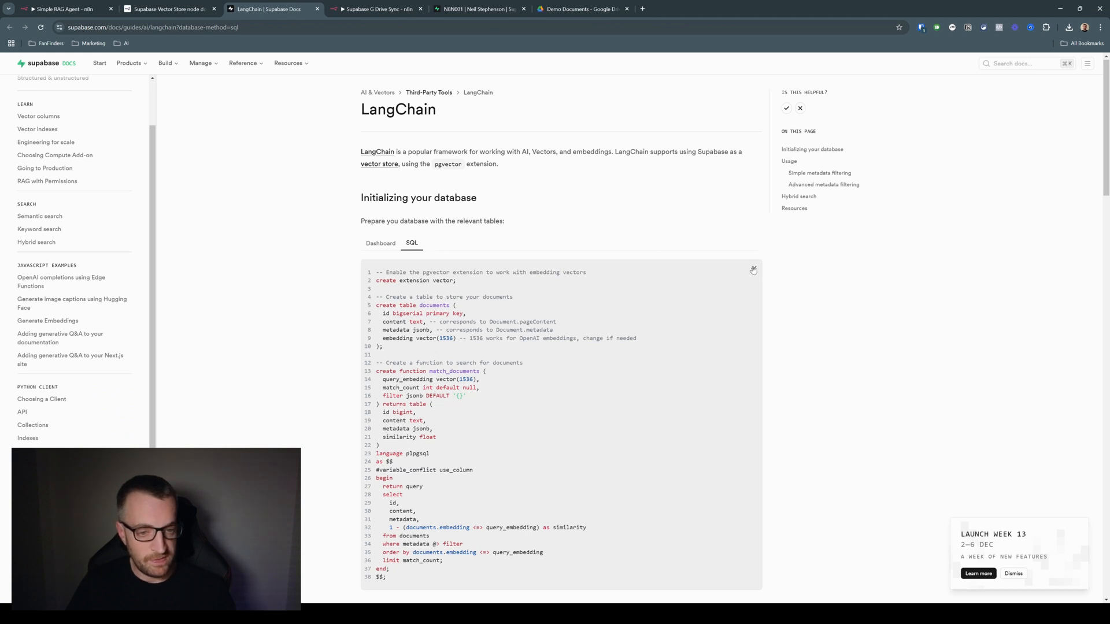
pyautogui.scroll(-1, 774, 283)
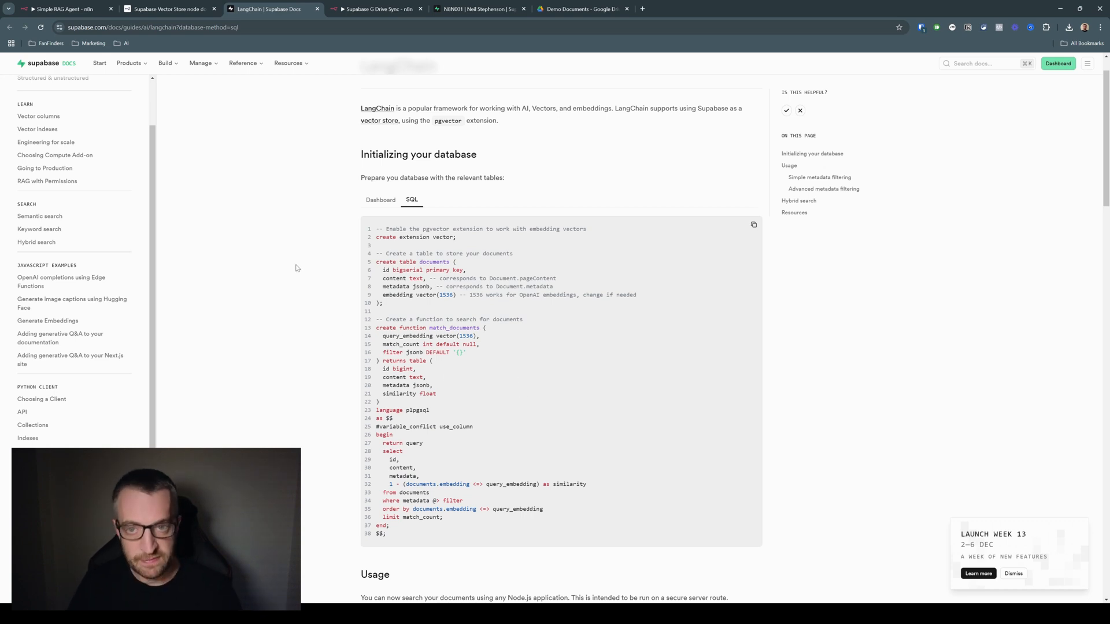
# Try to run the copied pgvector setup script in the SQL Editor of the N8N001 Supabase project
pyautogui.click(484, 10)
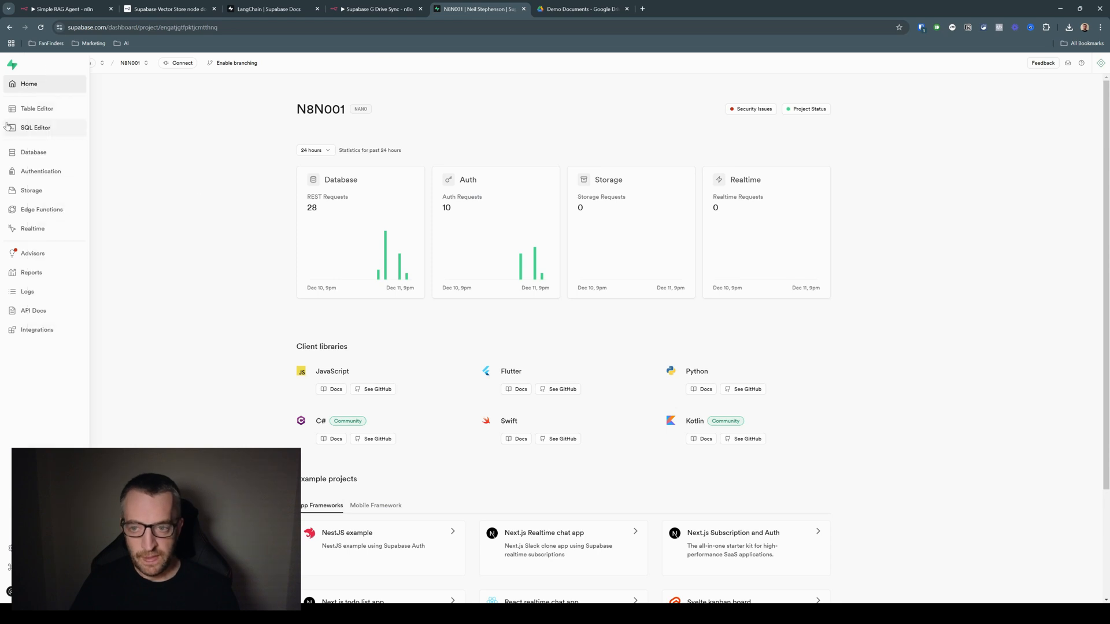
pyautogui.click(36, 128)
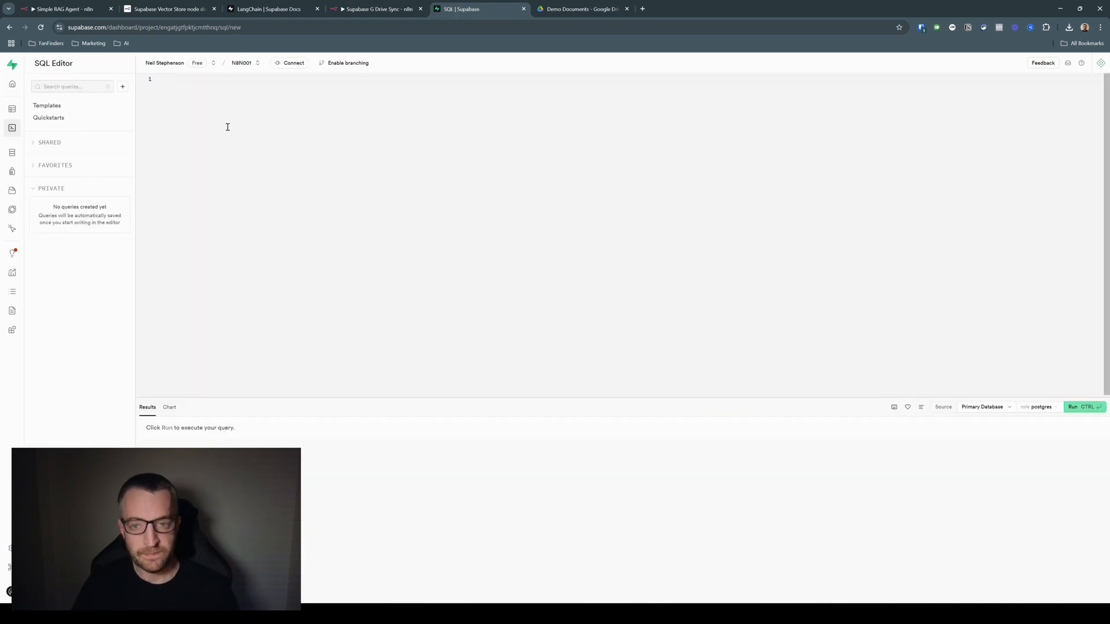
pyautogui.write("-- Enable the pgvector extension to work with embedding vectors create extension vector;  -- Create a table to store your documents create table documents (   id bigserial primary key,   content text, -- corresponds to Document.pageContent   metadata jsonb, -- corresponds to Document.metadata   embedding vector(1536) -- 1536 works for OpenAI embeddings, change if needed );  -- Create a function to search for documents create function match_documents (   query_embedding vector(1536),   match_count int default null,   filter jsonb DEFAULT '{}' ) returns table (   id bigint,   content text,   metadata jsonb,   similarity float ) language plpgsql as $$ #variable_conflict use_column begin   return query   select     id,     content,     metadata,     1 - (documents.embedding <=> query_embedding) as similarity   from documents   where metadata @> filter   order by documents.embedding <=> query_embedding   limit match_count; end; $$;")
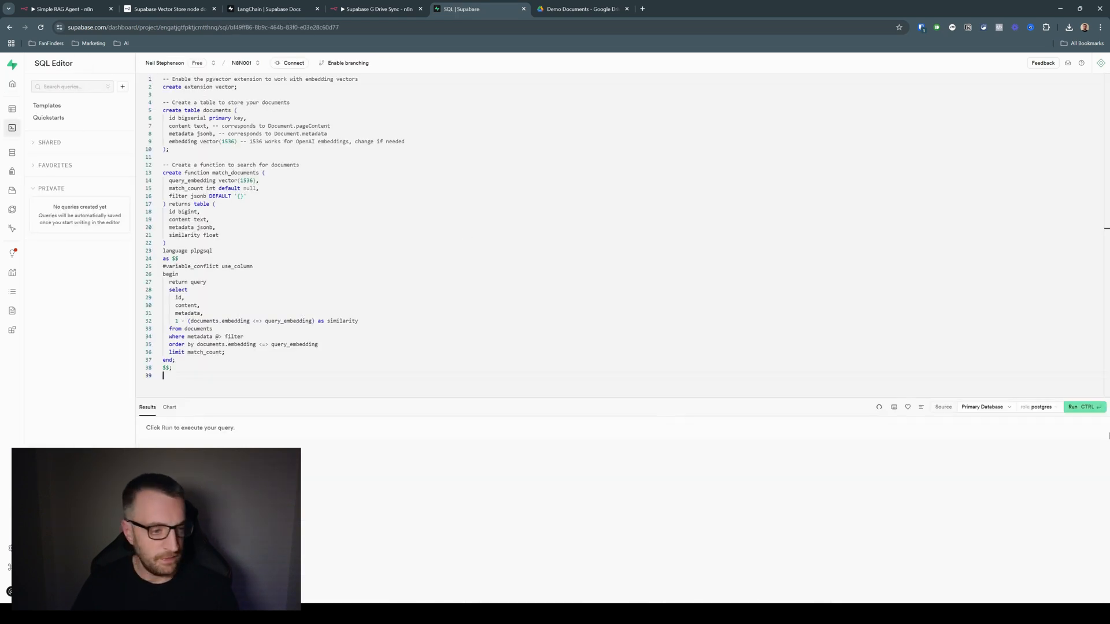
pyautogui.click(1081, 408)
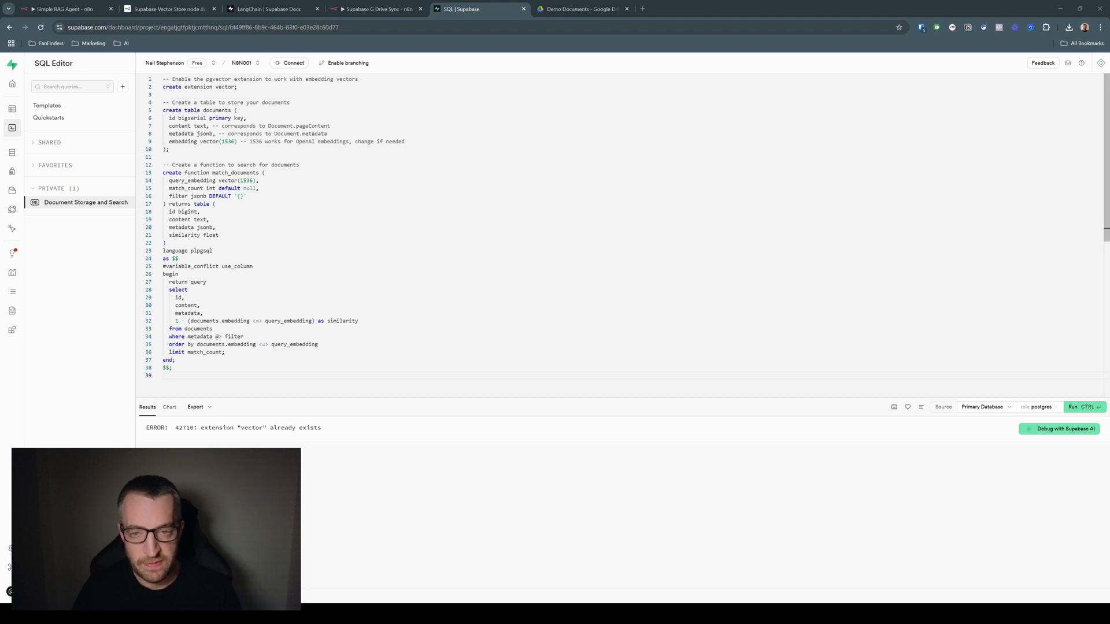
# Comment out the "create extension vector;" line in the script and try running the query again
pyautogui.click(163, 87)
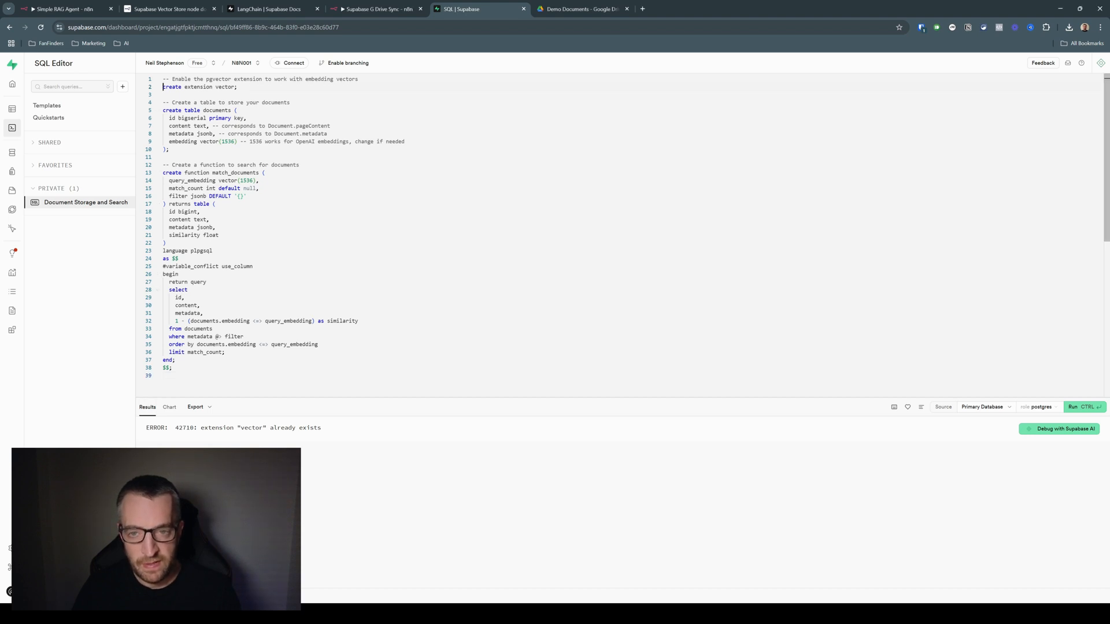
pyautogui.write('--')
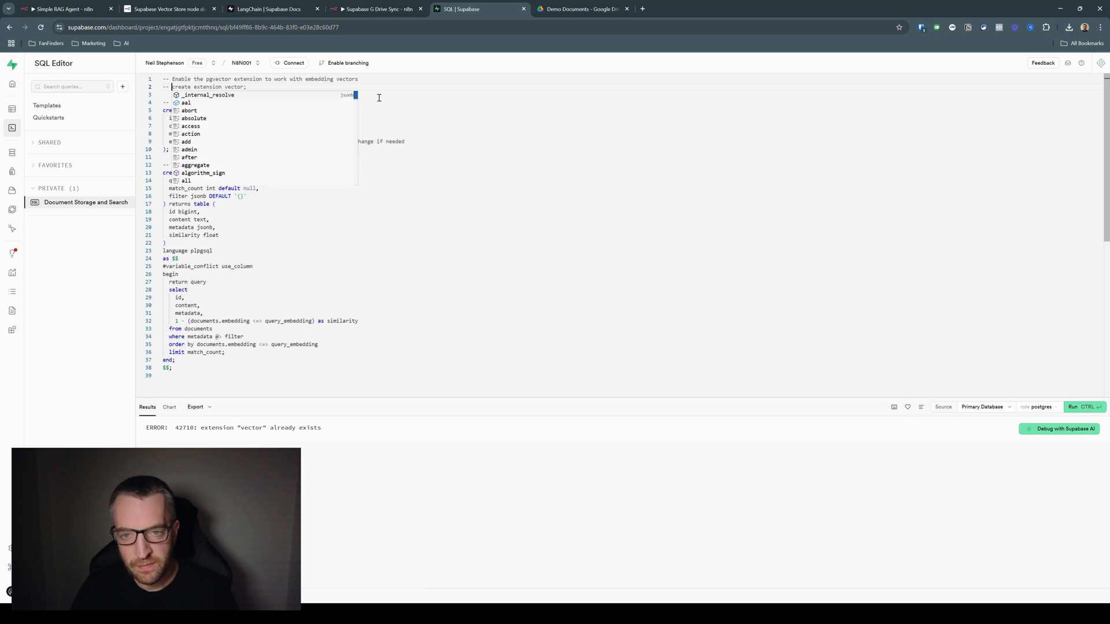
pyautogui.click(445, 211)
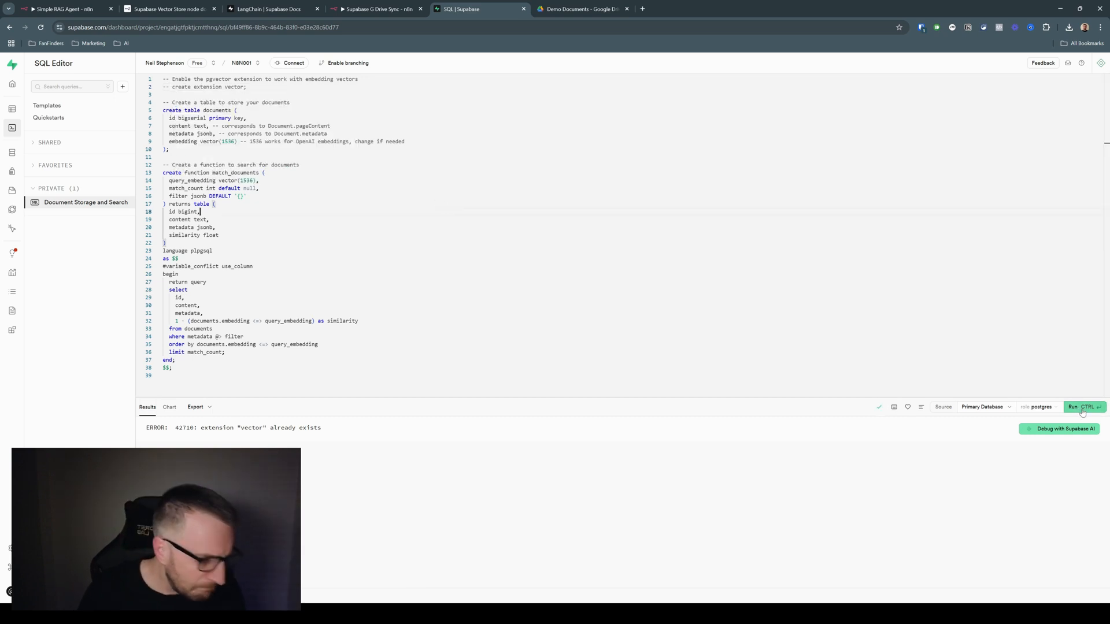
pyautogui.click(1083, 412)
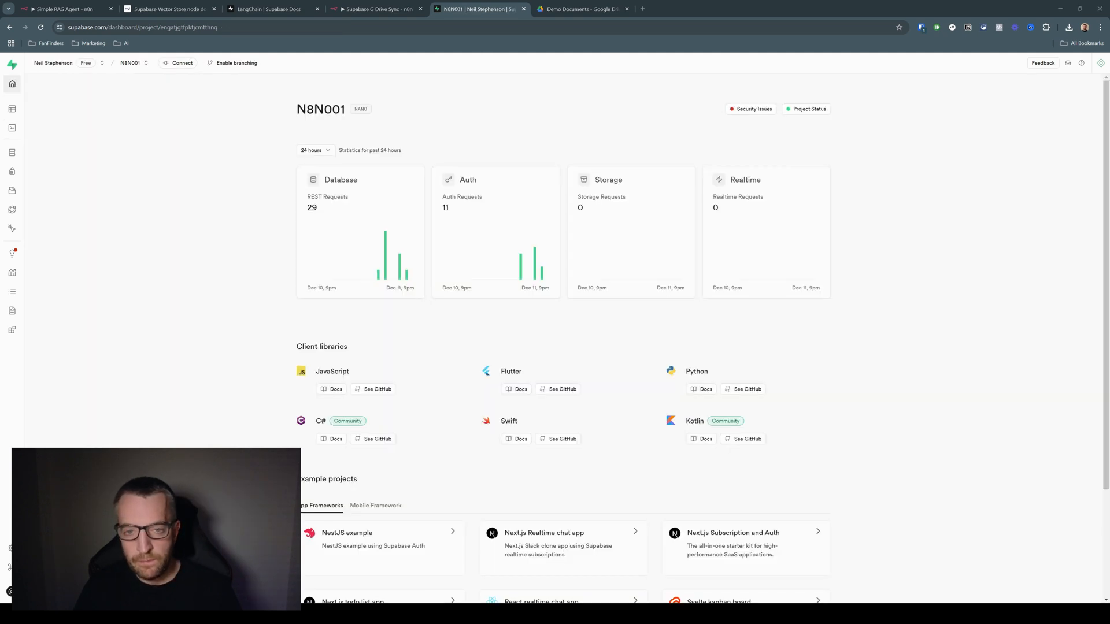
# Start a new Supabase project in the existing organization and name it N8N002
pyautogui.click(156, 119)
pyautogui.click(144, 63)
pyautogui.click(147, 111)
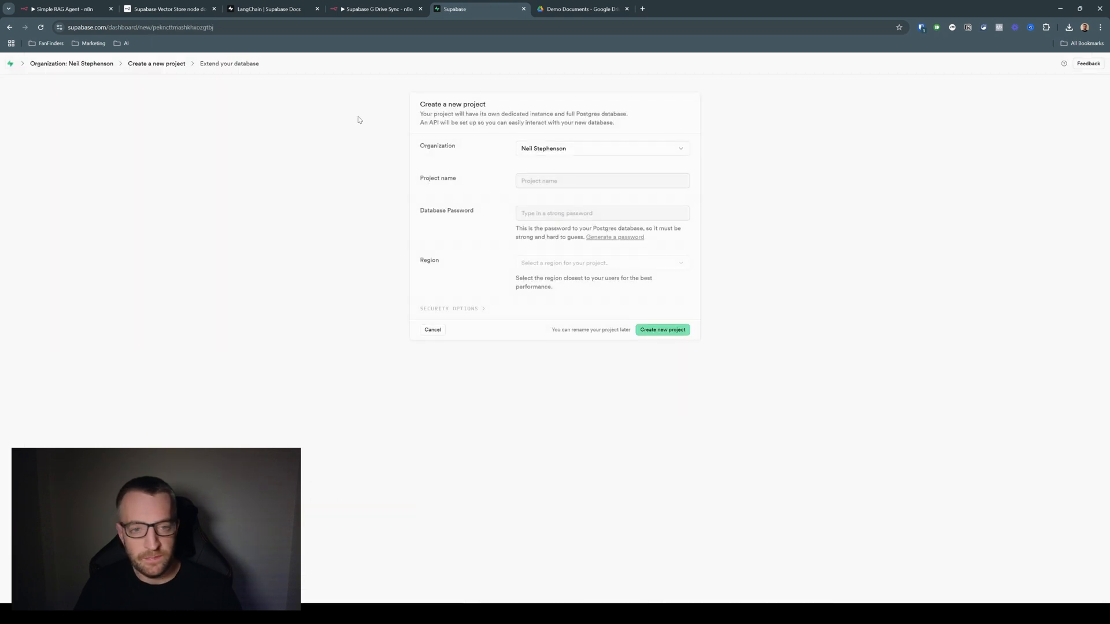
pyautogui.click(528, 181)
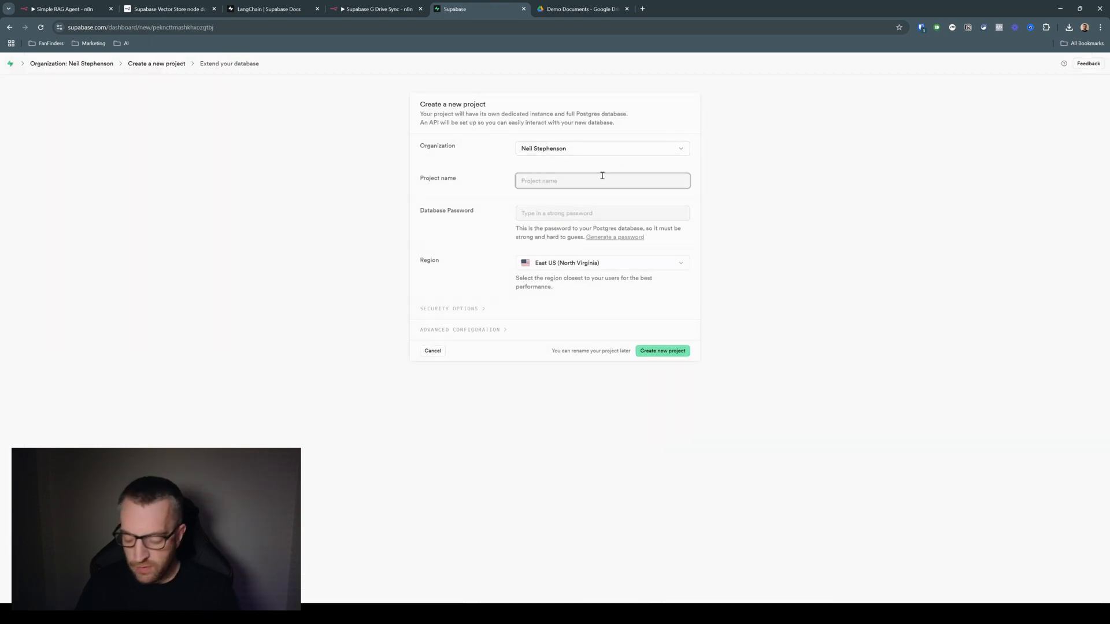
pyautogui.write('N8N002')
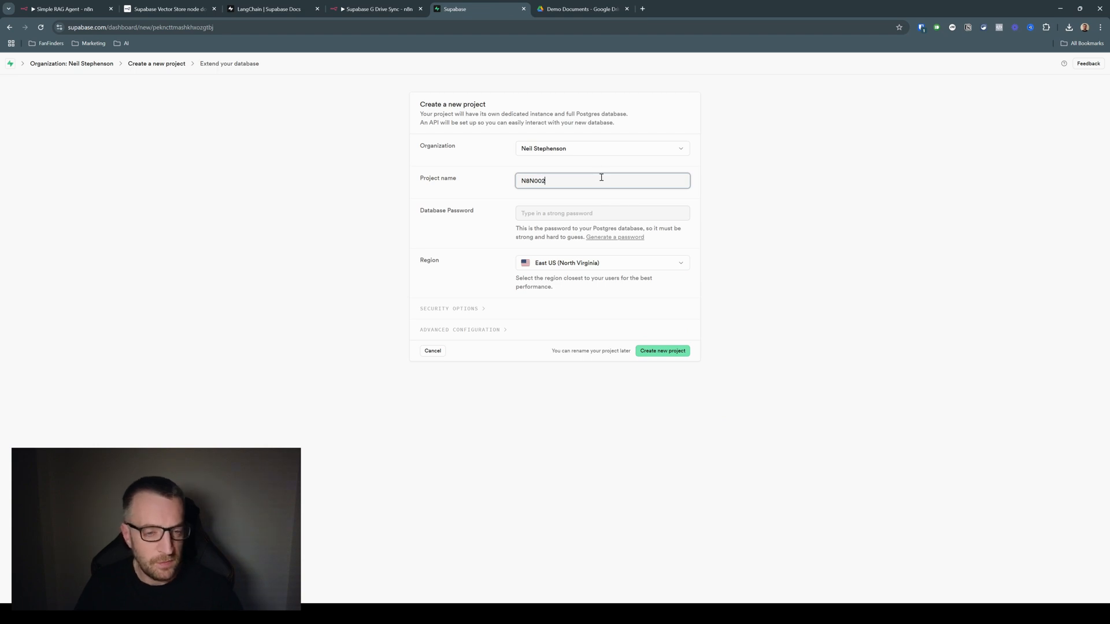
# Paste the database password, set the region to West Europe (London), and create the new project
pyautogui.click(572, 214)
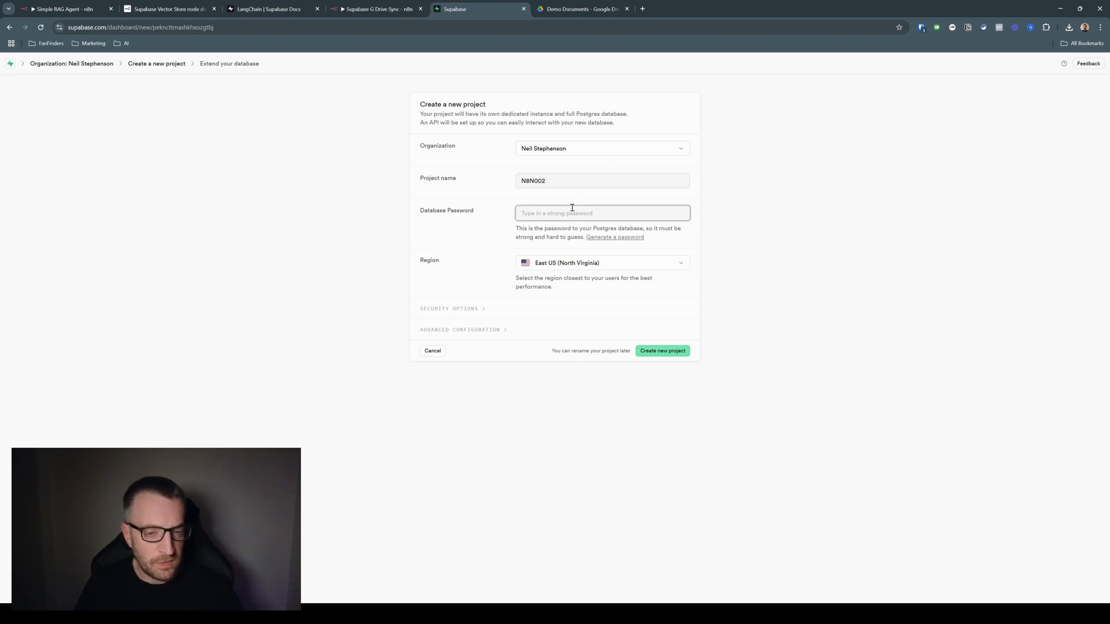
pyautogui.hotkey('ctrl', 'v')
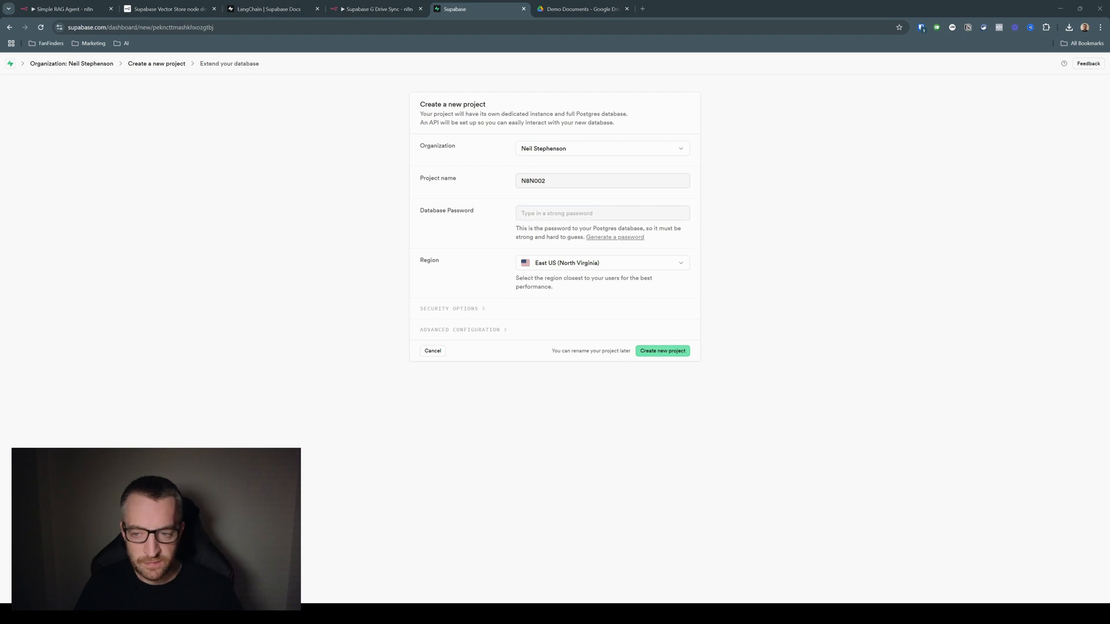
pyautogui.click(553, 264)
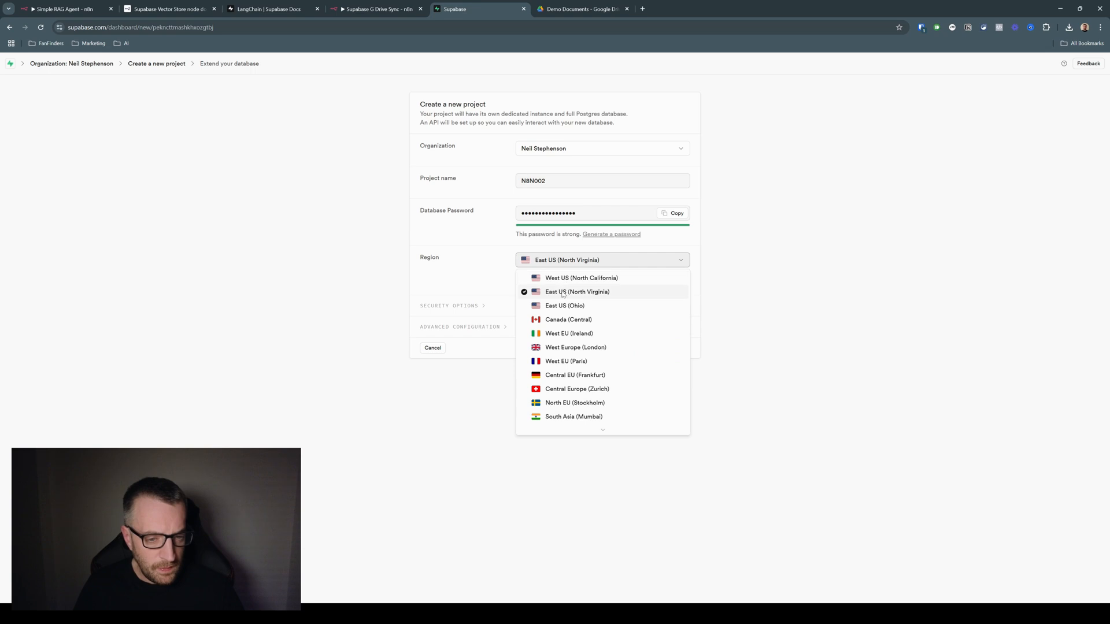
pyautogui.click(578, 348)
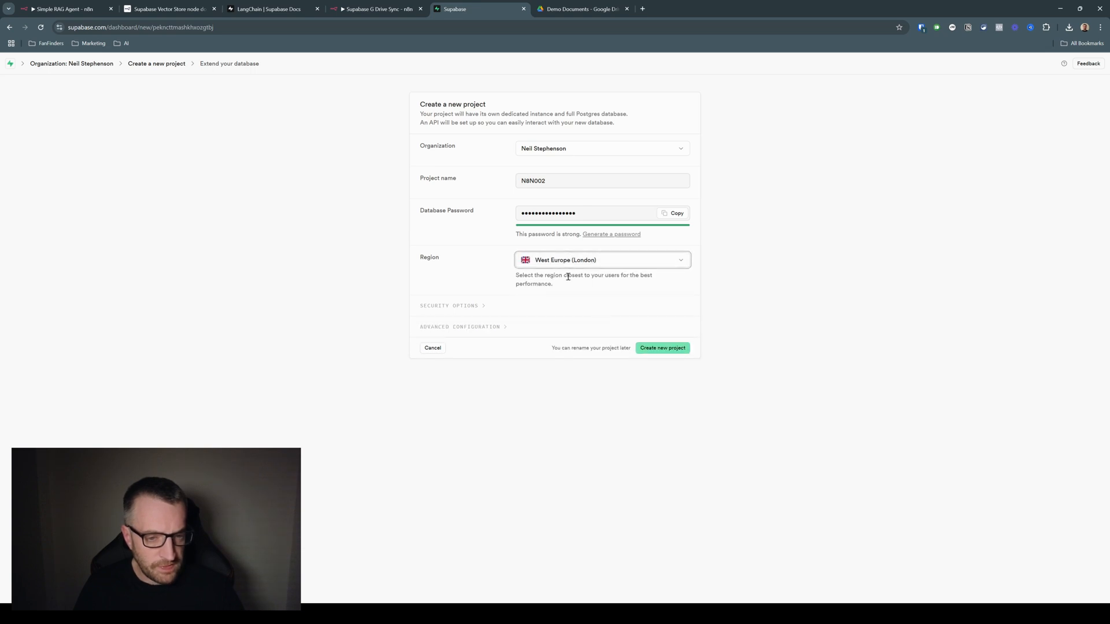
pyautogui.click(670, 347)
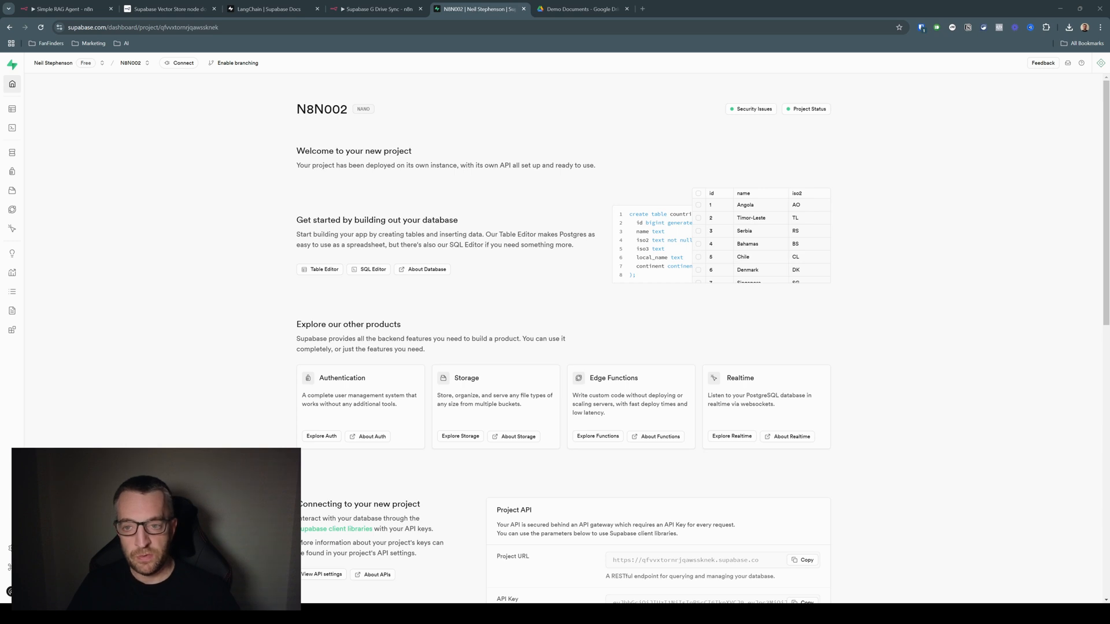
# Run the LangChain SQL setup script from the Supabase docs in the N8N002 project and open the resulting documents table
pyautogui.click(12, 128)
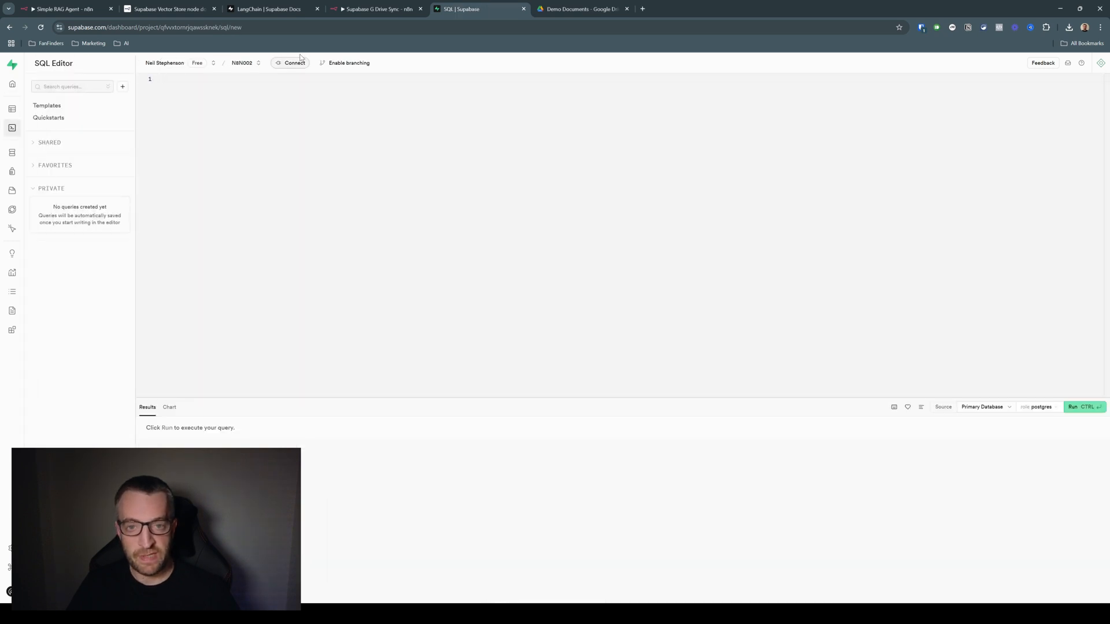
pyautogui.click(269, 8)
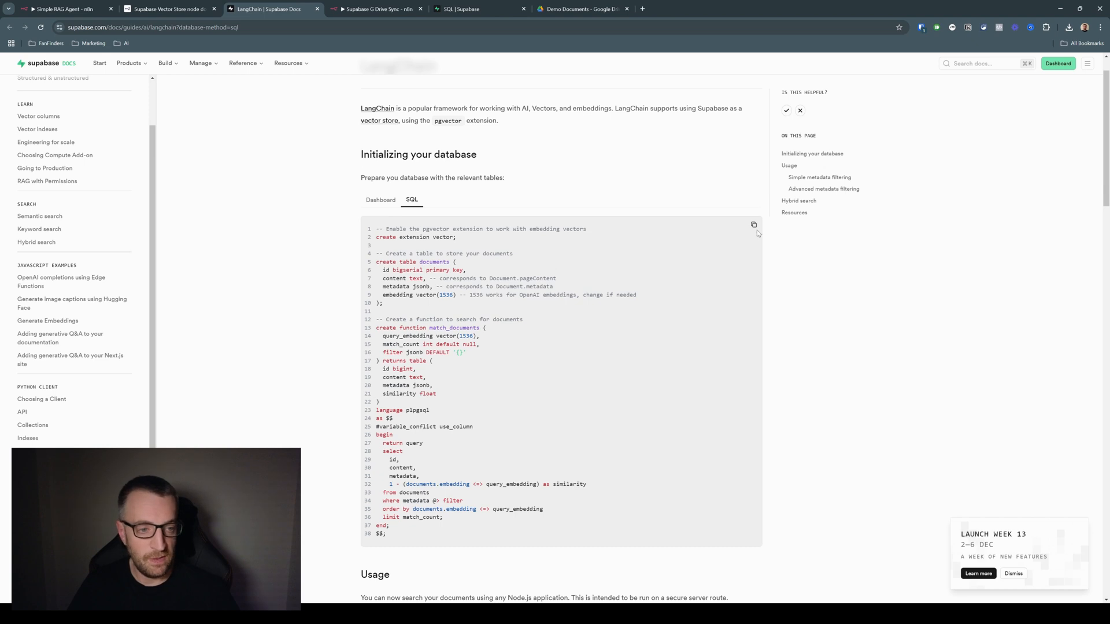
pyautogui.click(462, 9)
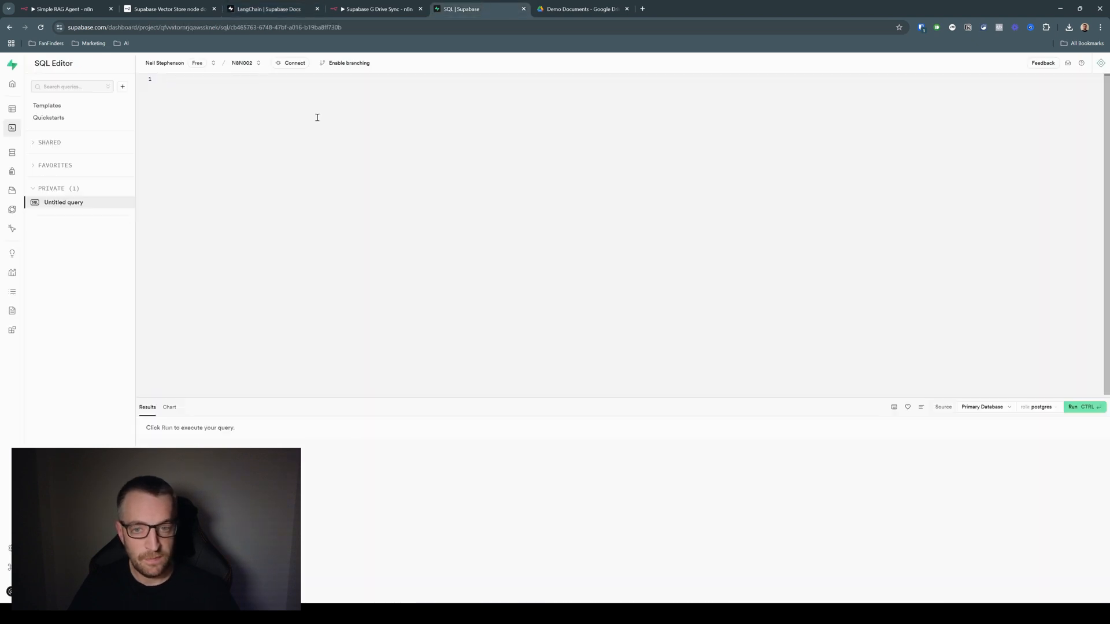
pyautogui.write("-- Enable the pgvector extension to work with embedding vectors create extension vector;  -- Create a table to store your documents create table documents (   id bigserial primary key,   content text, -- corresponds to Document.pageContent   metadata jsonb, -- corresponds to Document.metadata   embedding vector(1536) -- 1536 works for OpenAI embeddings, change if needed );  -- Create a function to search for documents create function match_documents (   query_embedding vector(1536),   match_count int default null,   filter jsonb DEFAULT '{}' ) returns table (   id bigint,   content text,   metadata jsonb,   similarity float ) language plpgsql as $$ #variable_conflict use_column begin   return query   select     id,     content,     metadata,     1 - (documents.embedding <=> query_embedding) as similarity   from documents   where metadata @> filter   order by documents.embedding <=> query_embedding   limit match_count; end; $$;")
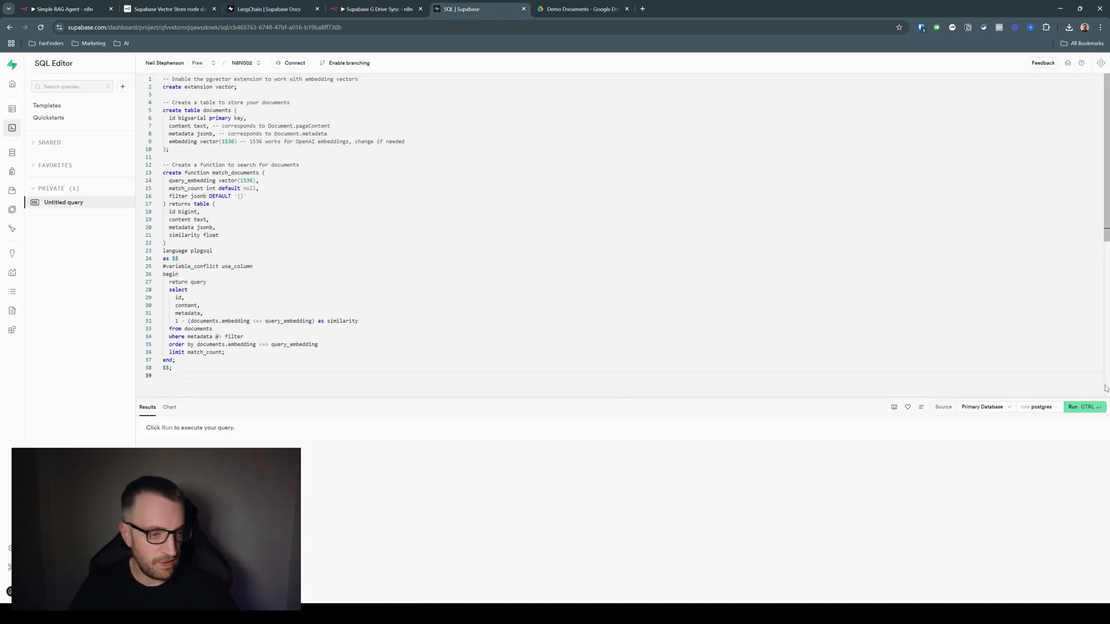
pyautogui.click(1084, 408)
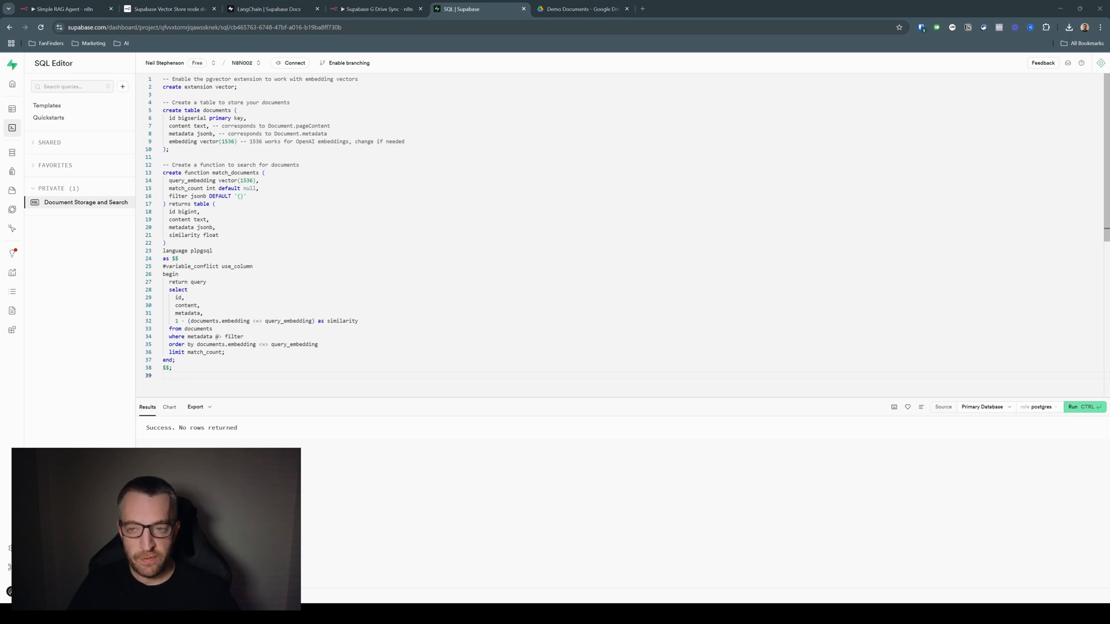
pyautogui.click(33, 110)
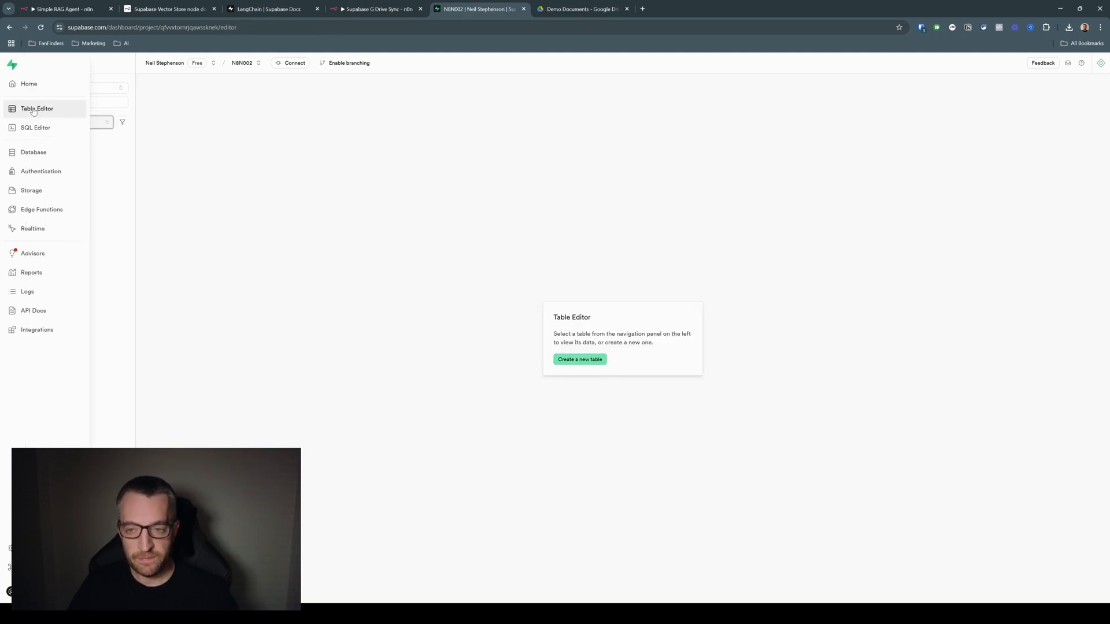
pyautogui.click(54, 142)
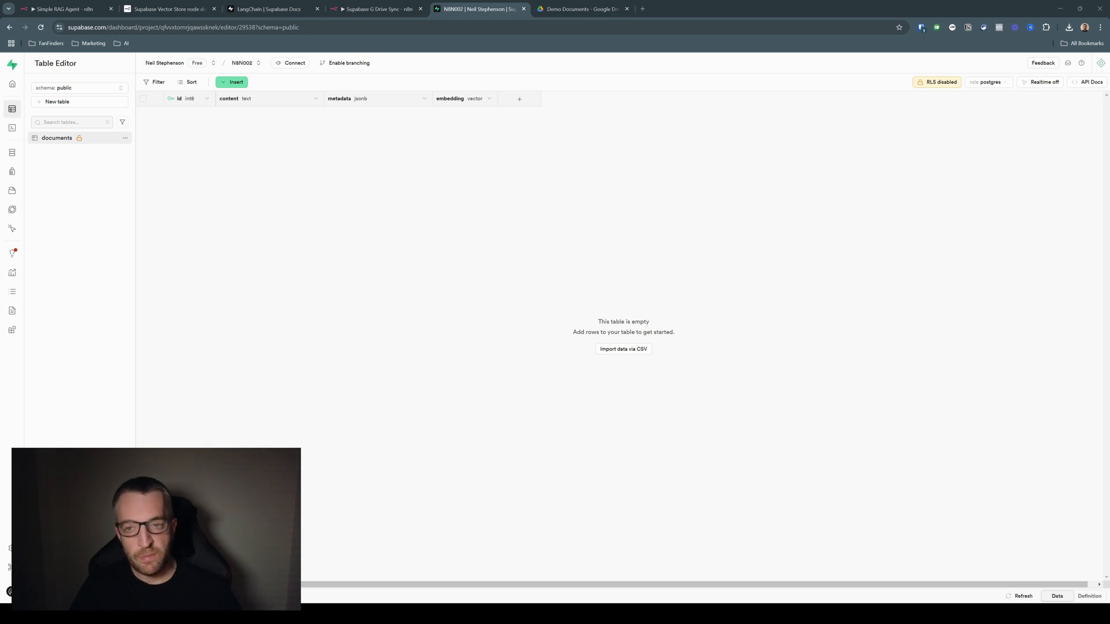
# Create a new Supabase credential in the Simple RAG Agent's Supabase Vector Store node, using the N8N002 project's URL and service role secret
pyautogui.click(64, 9)
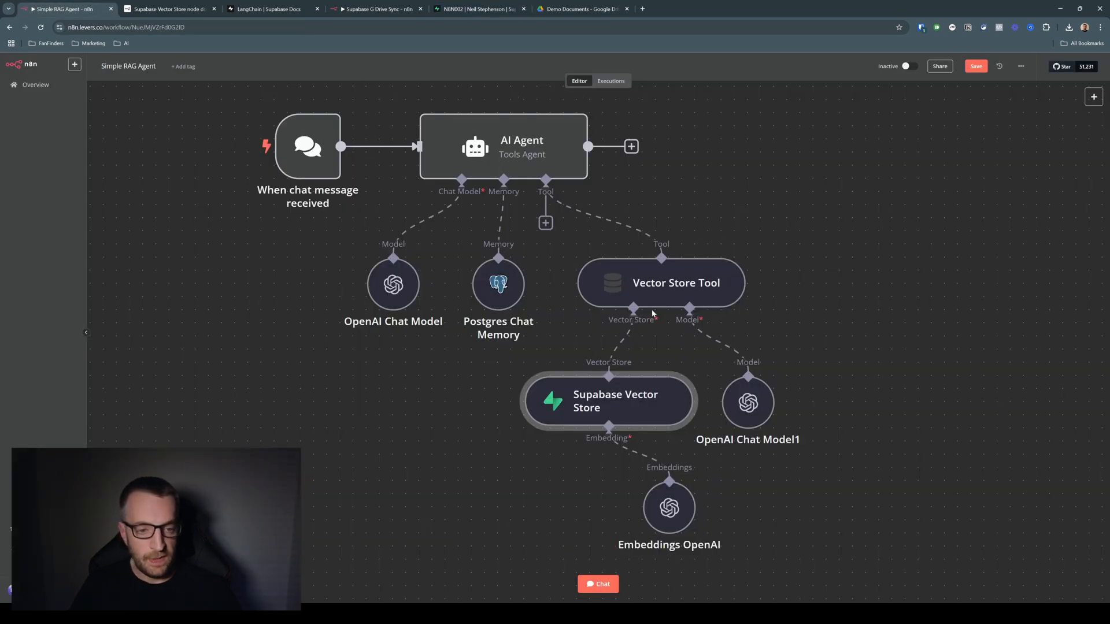
pyautogui.doubleClick(605, 406)
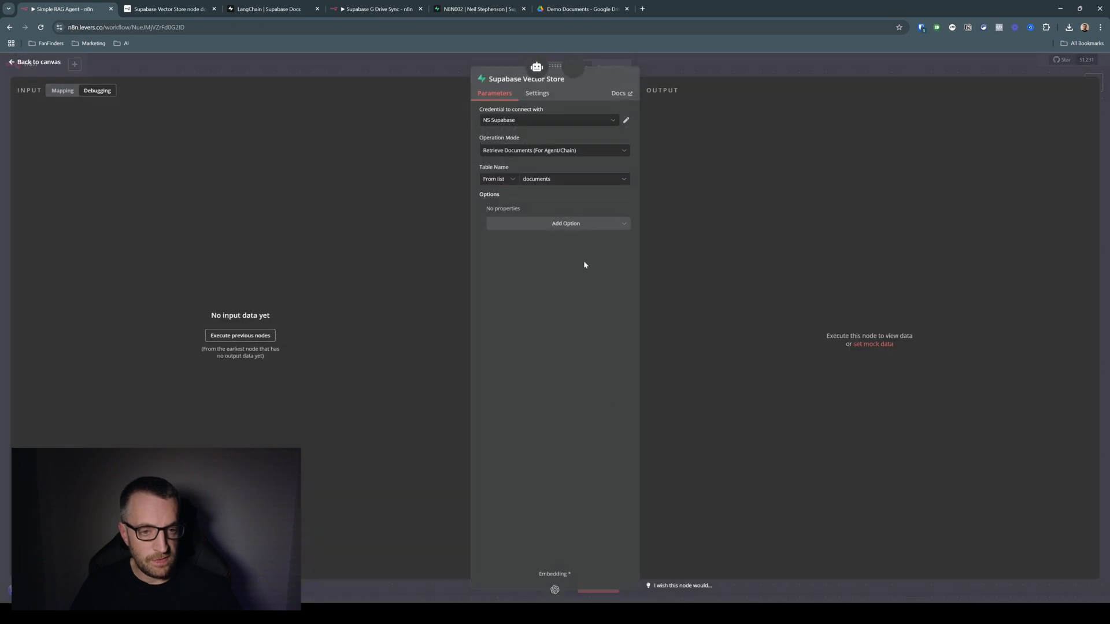
pyautogui.click(525, 122)
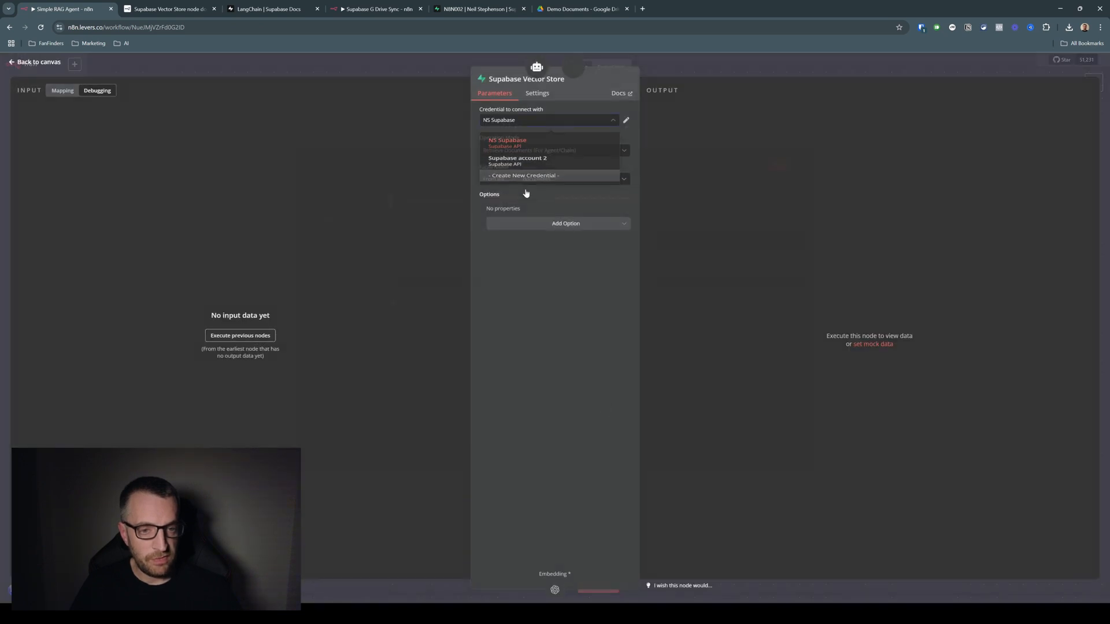
pyautogui.click(525, 186)
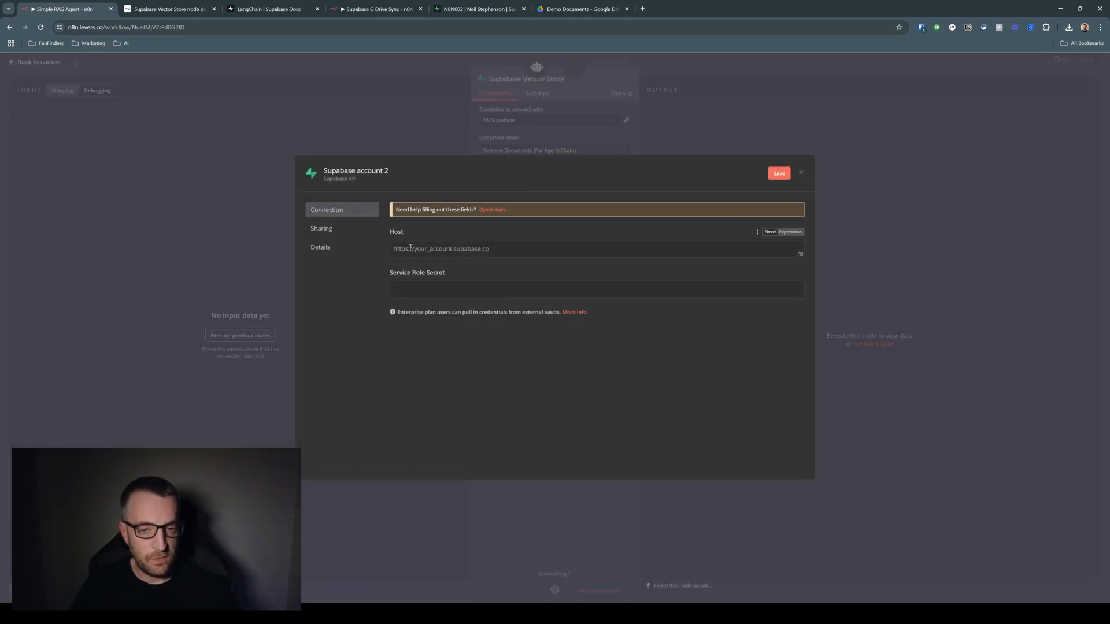
pyautogui.click(478, 9)
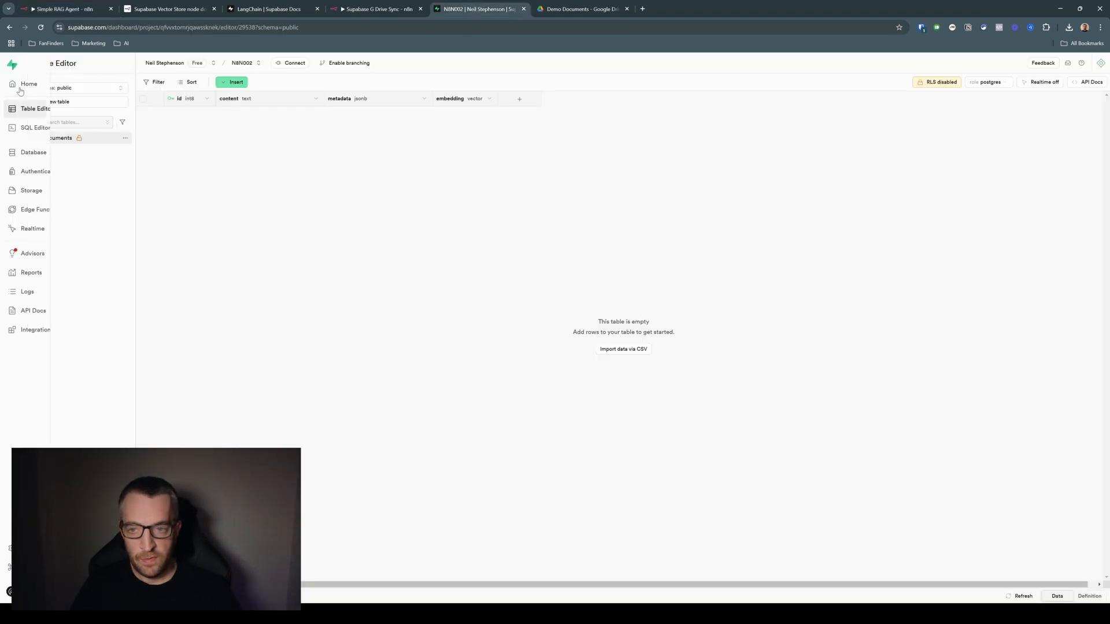
pyautogui.click(26, 86)
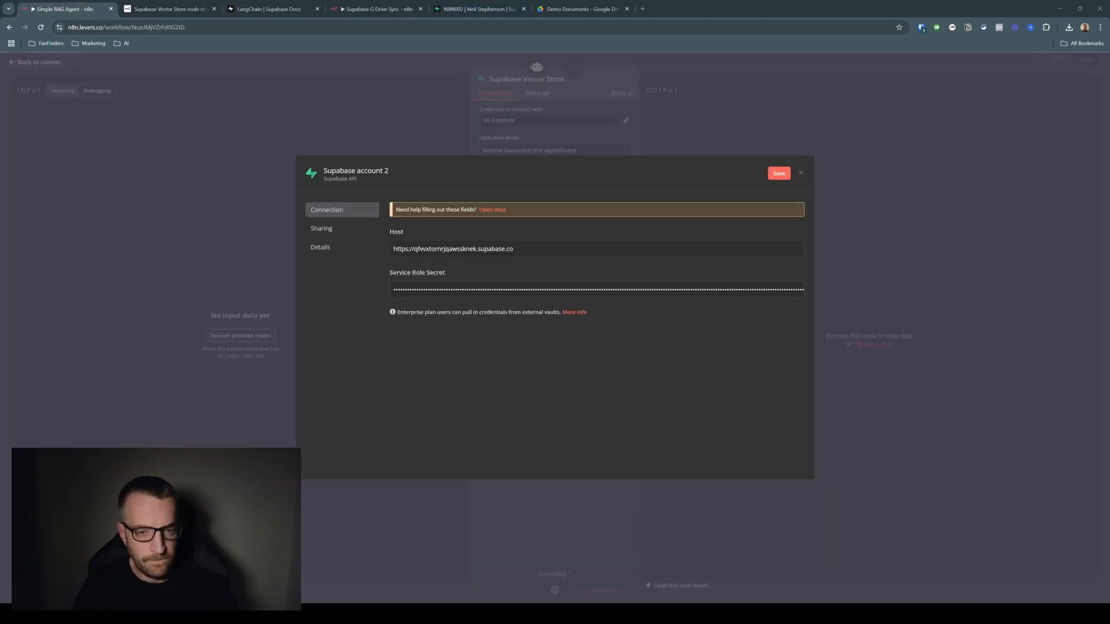
pyautogui.click(779, 173)
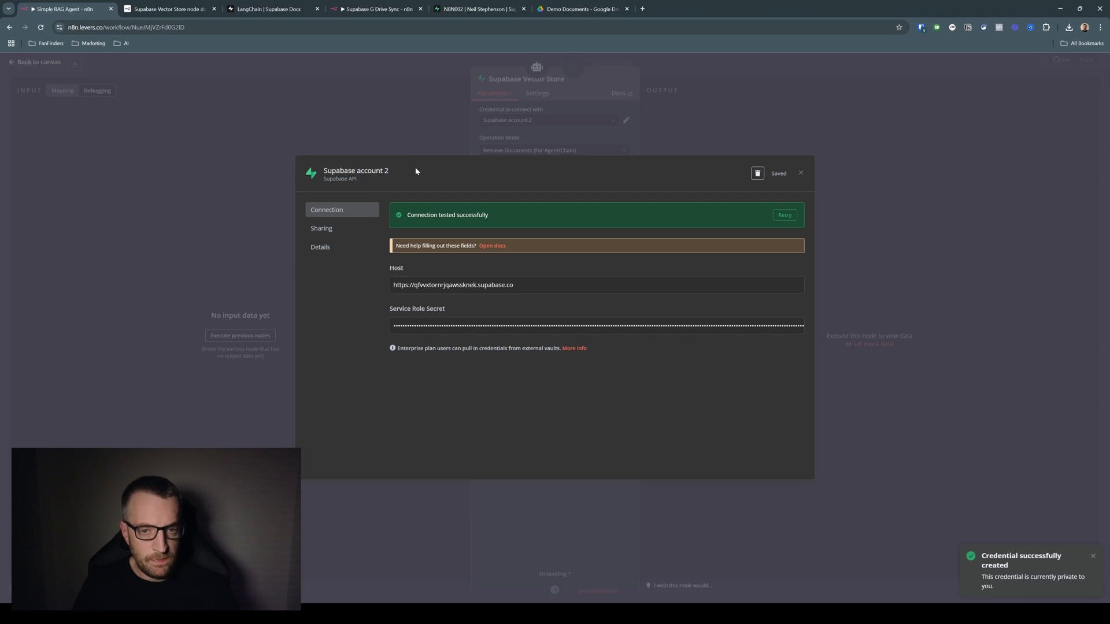
pyautogui.click(411, 114)
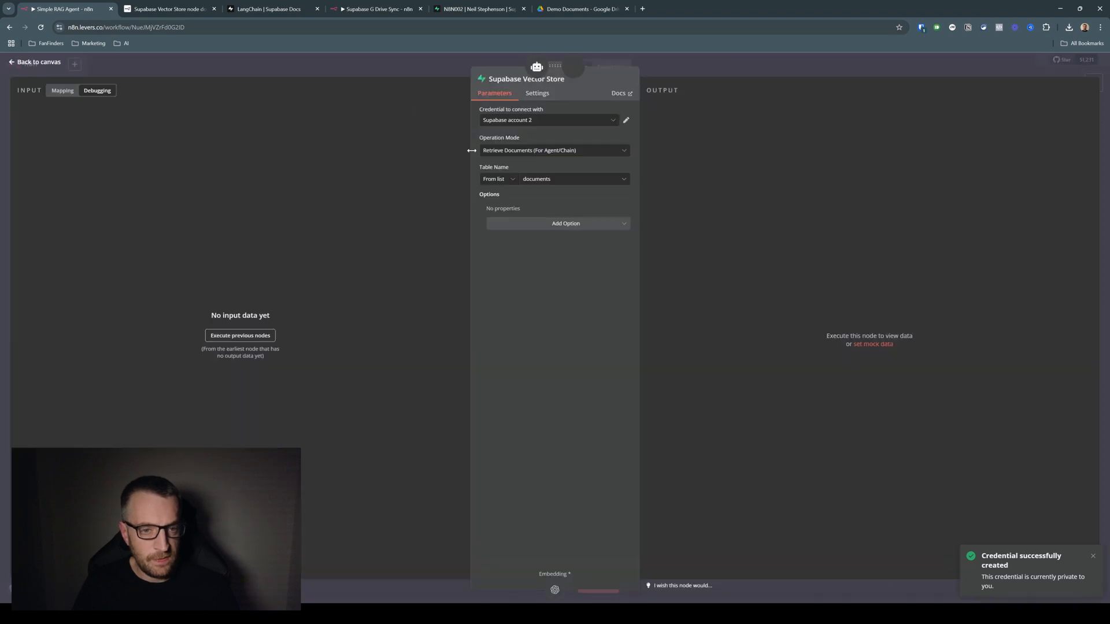
# Choose the documents table in the Supabase Vector Store node and save the Simple RAG Agent workflow
pyautogui.click(537, 180)
pyautogui.click(506, 198)
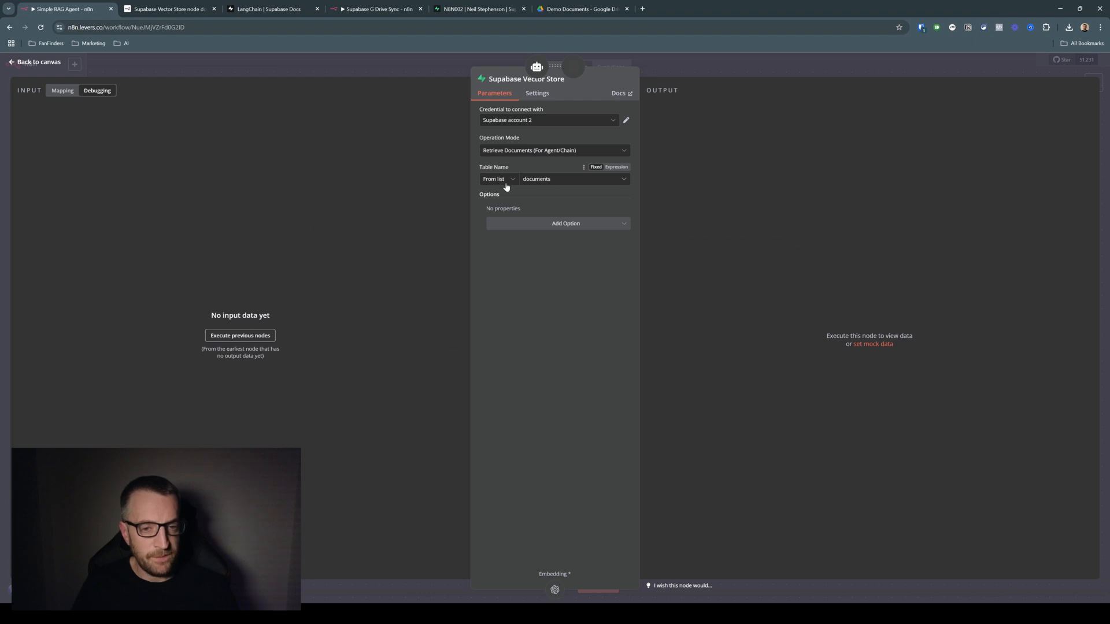
pyautogui.click(402, 66)
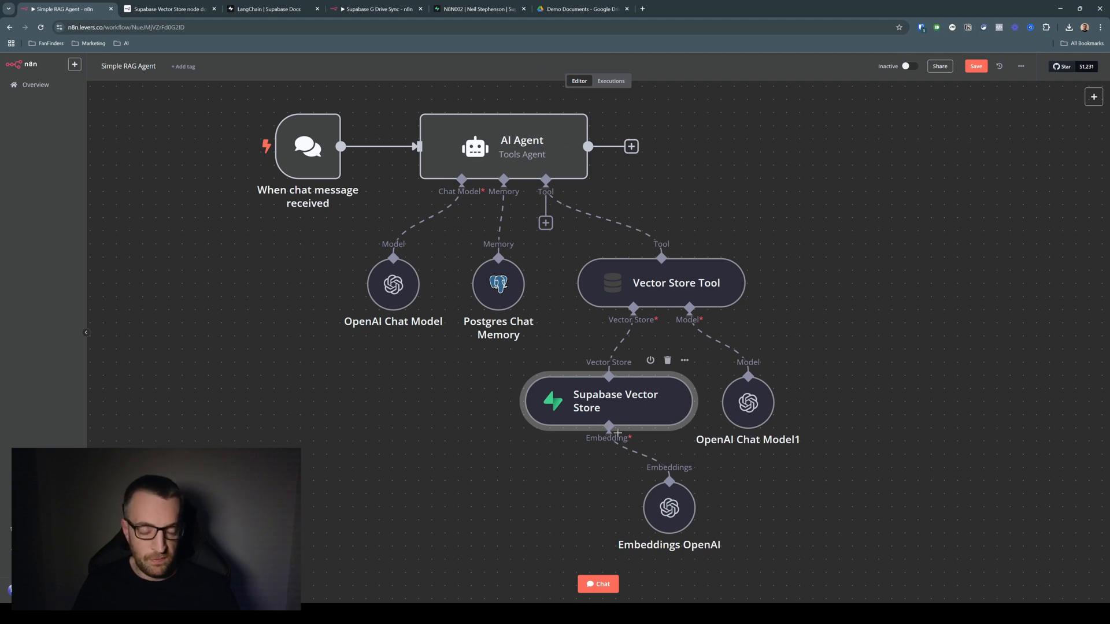
pyautogui.click(975, 65)
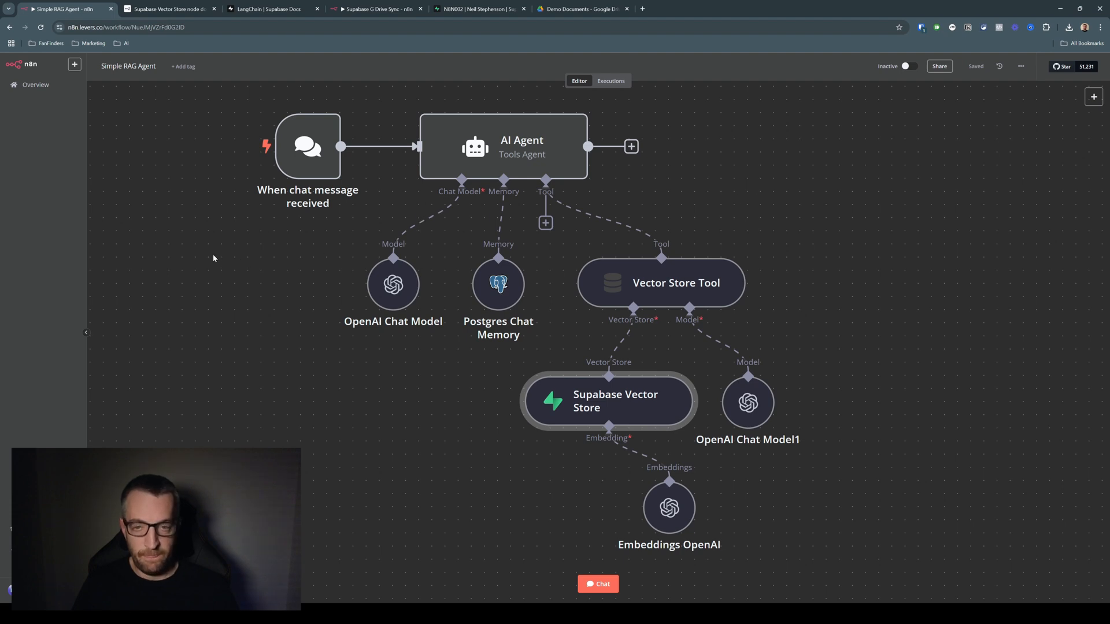
# Examine the File Created trigger in the Supabase G Drive Sync workflow and the Demo Documents folder it watches in Google Drive
pyautogui.click(213, 8)
pyautogui.click(214, 8)
pyautogui.click(177, 8)
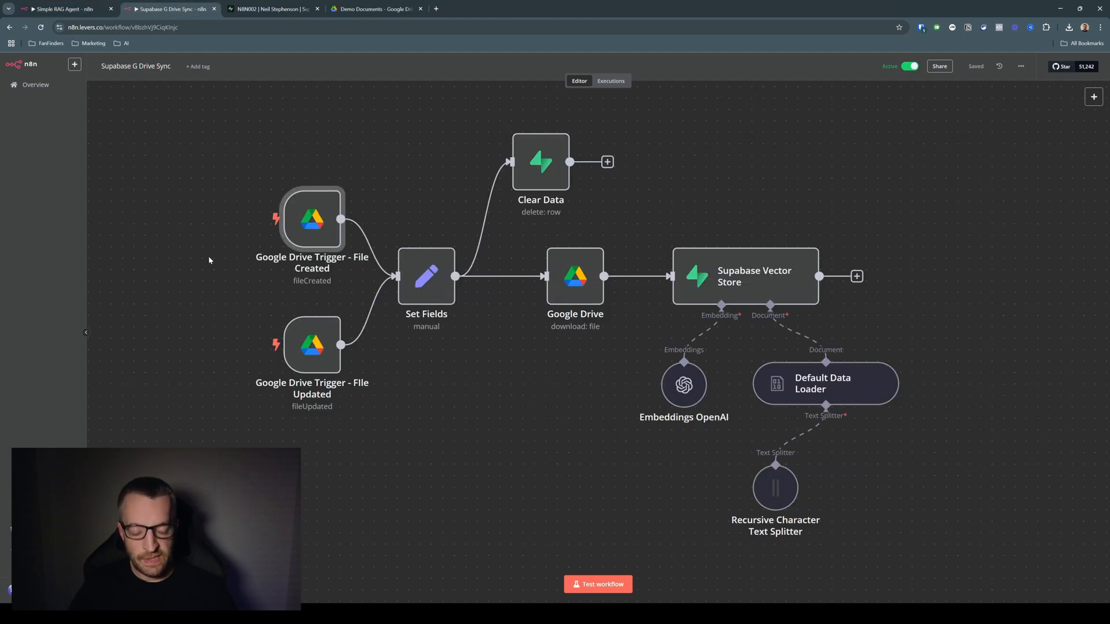
pyautogui.moveTo(313, 221)
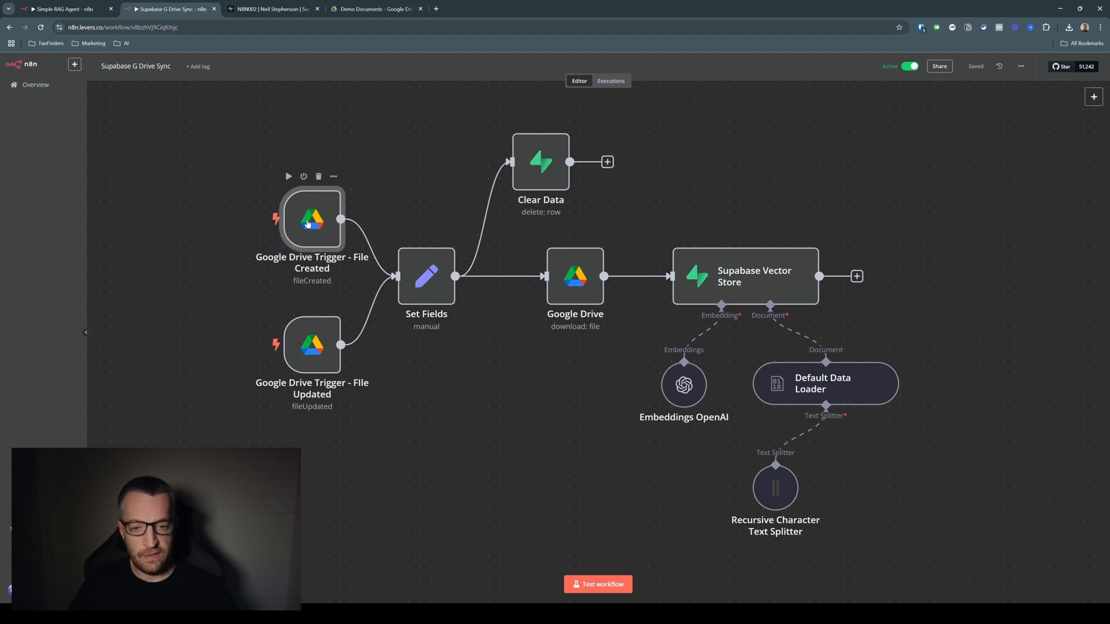
pyautogui.click(374, 9)
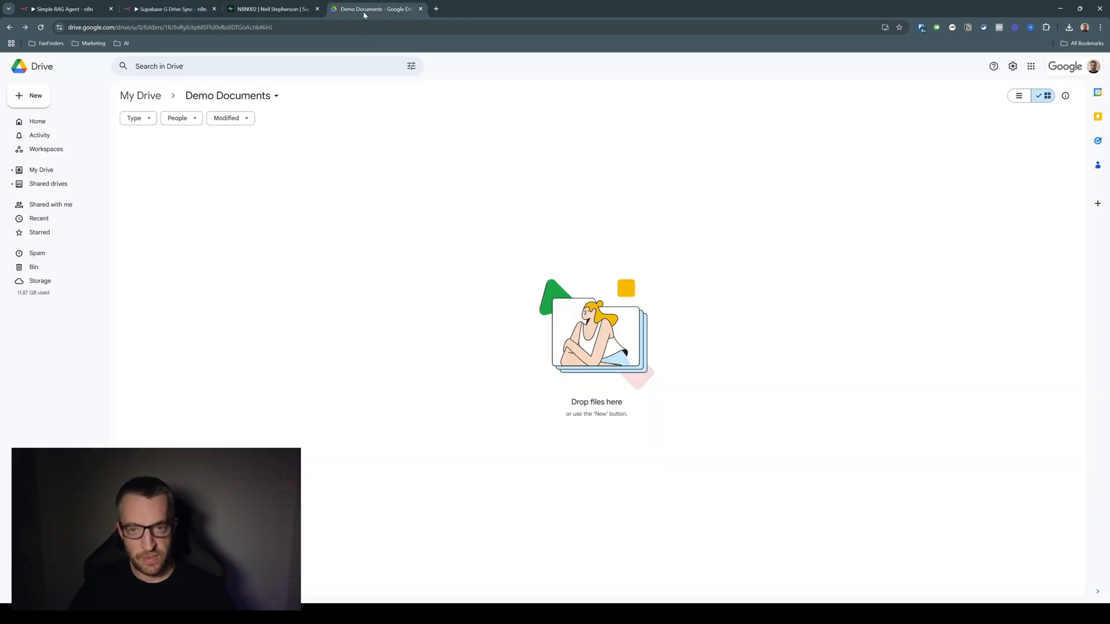
pyautogui.click(169, 10)
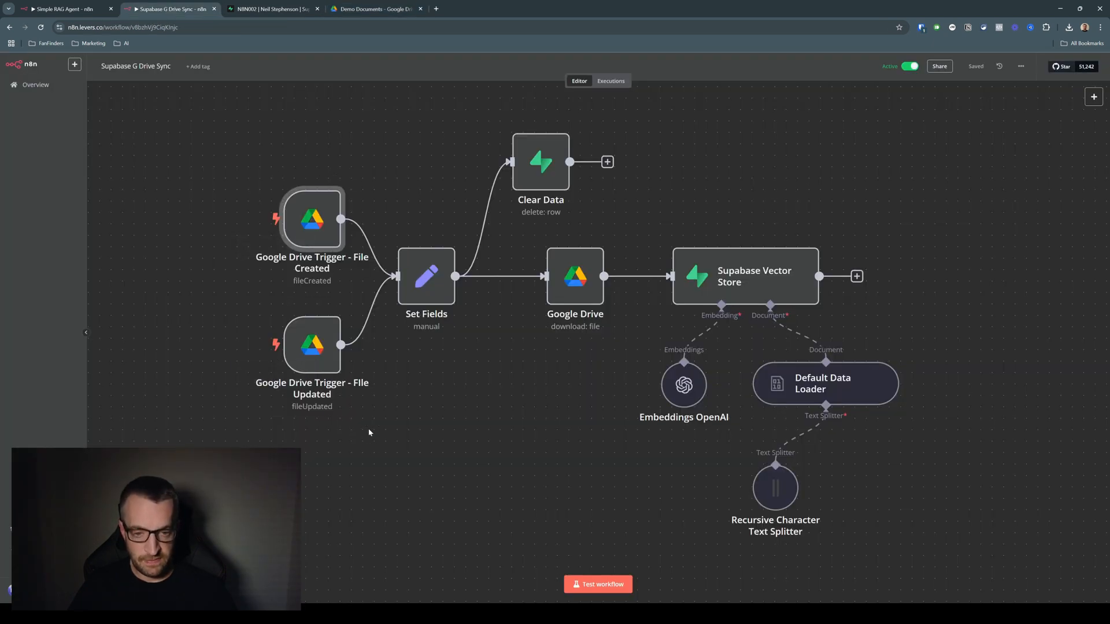
pyautogui.doubleClick(315, 230)
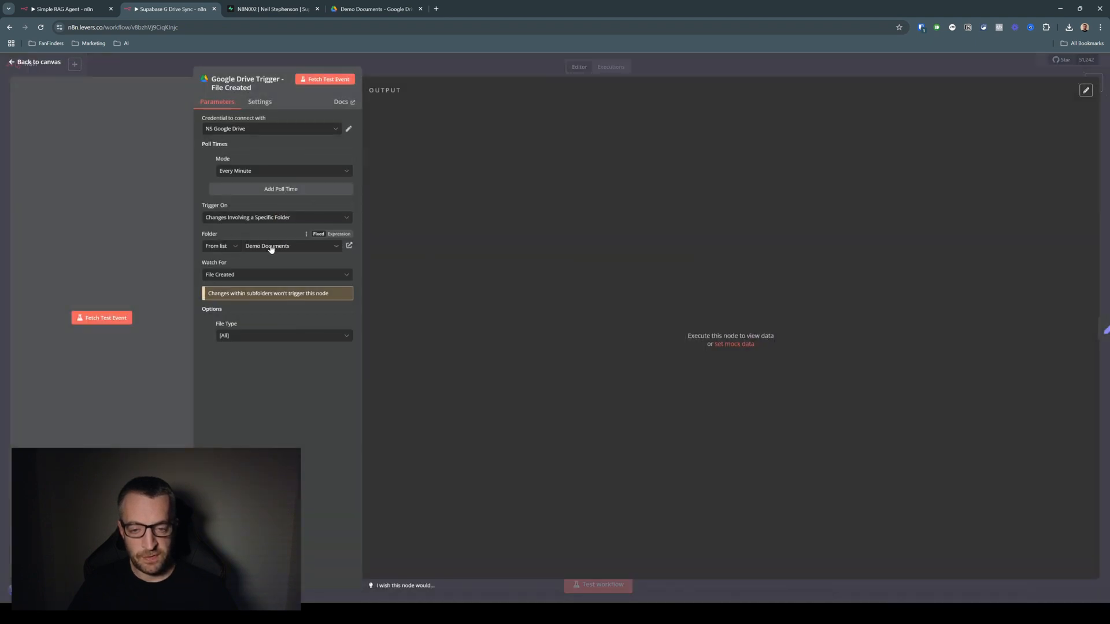
pyautogui.click(156, 73)
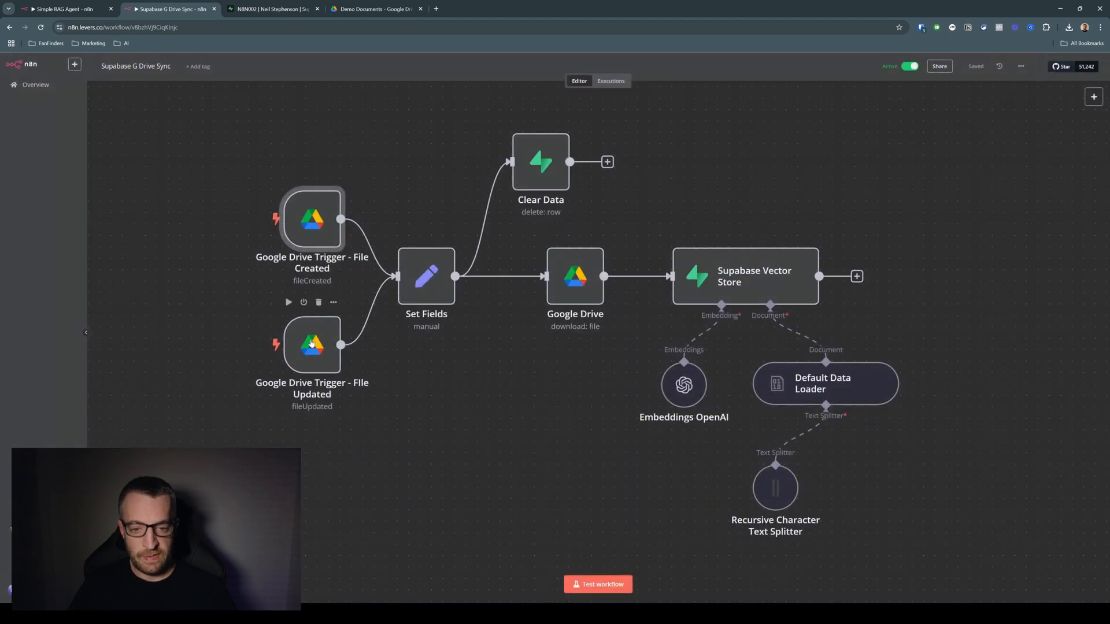
# Examine the field mappings in the Set Fields node and the row-deletion filter in the Clear Data node
pyautogui.doubleClick(428, 282)
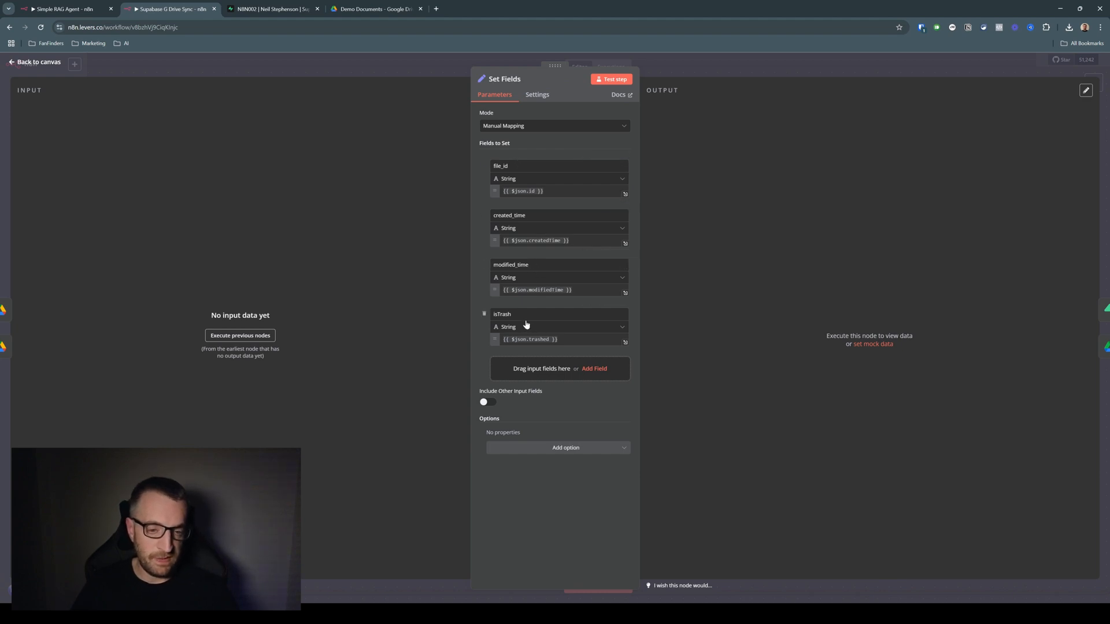
pyautogui.click(351, 59)
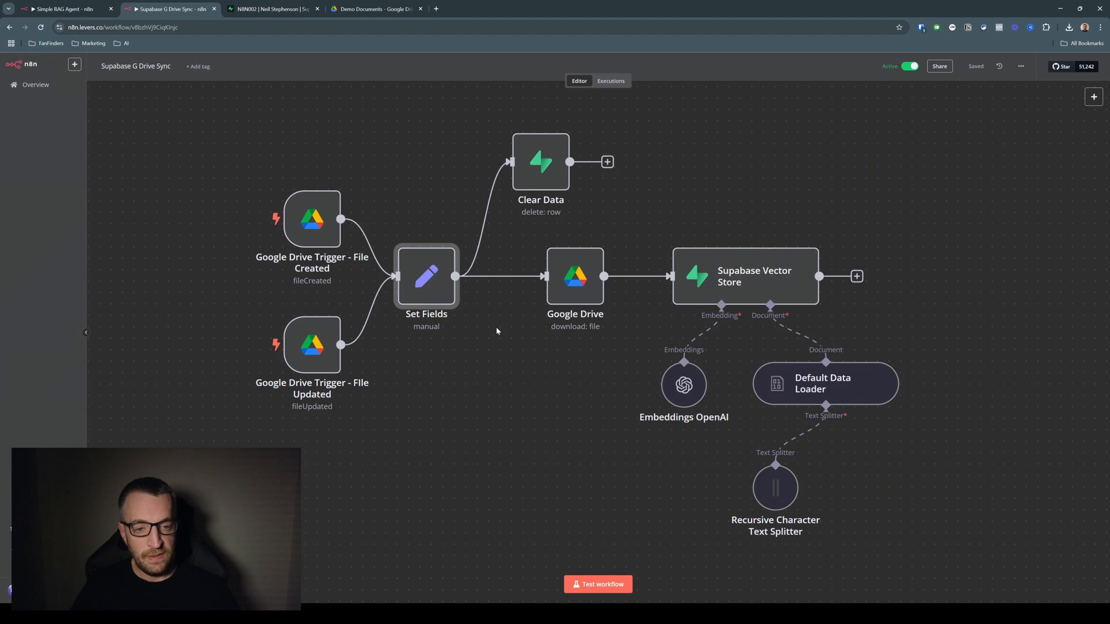
pyautogui.doubleClick(554, 157)
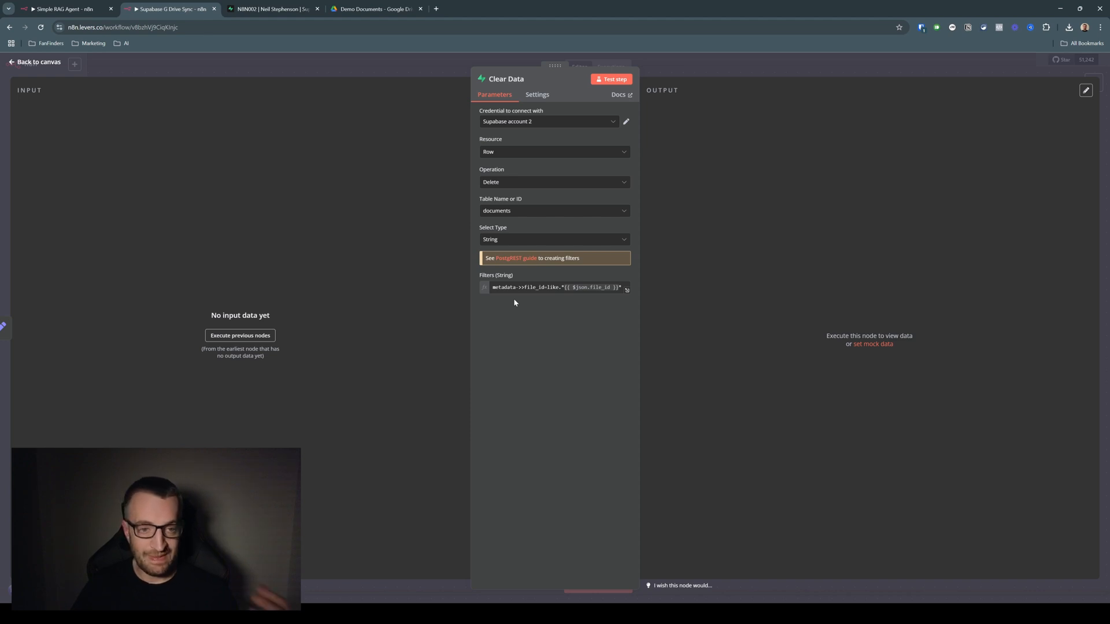
pyautogui.click(393, 62)
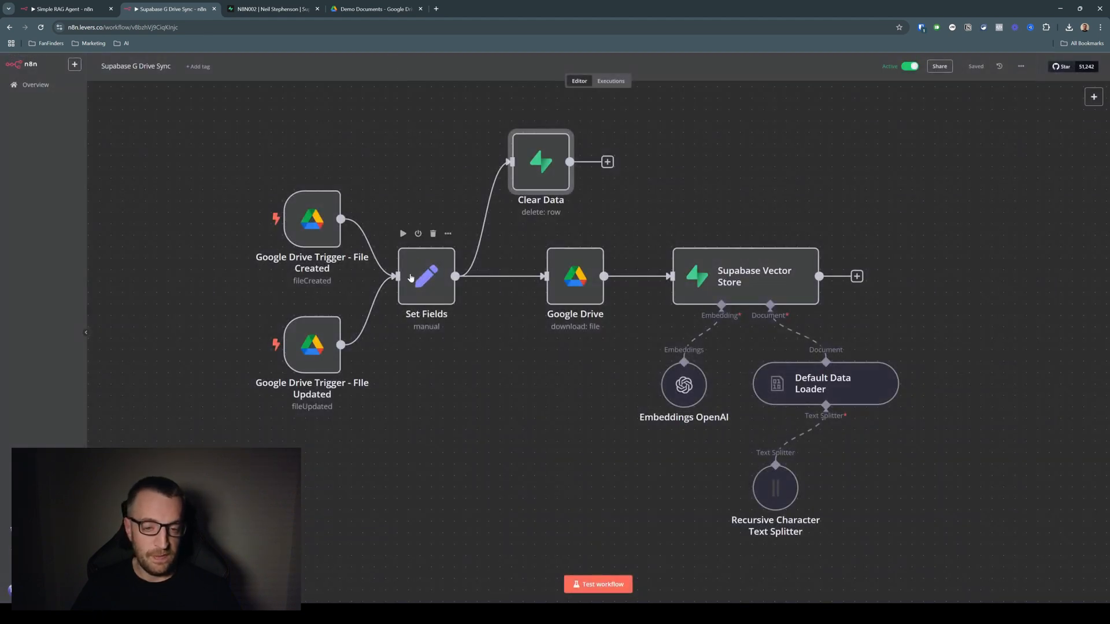
# Examine the Google Drive download node and the Supabase Vector Store node's document insertion settings
pyautogui.doubleClick(581, 283)
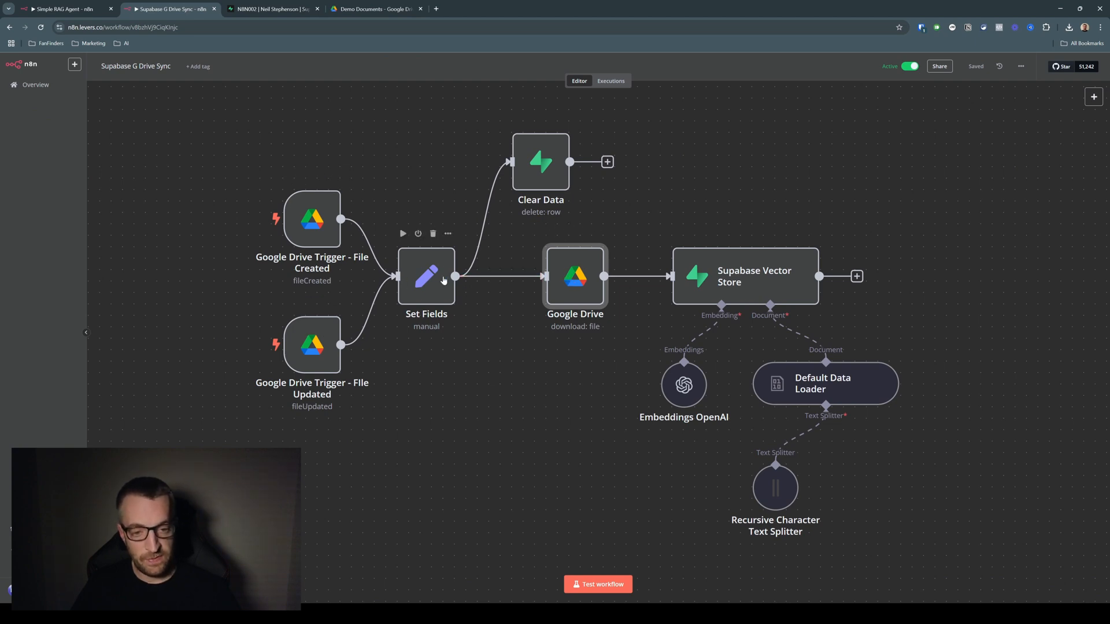
pyautogui.doubleClick(744, 276)
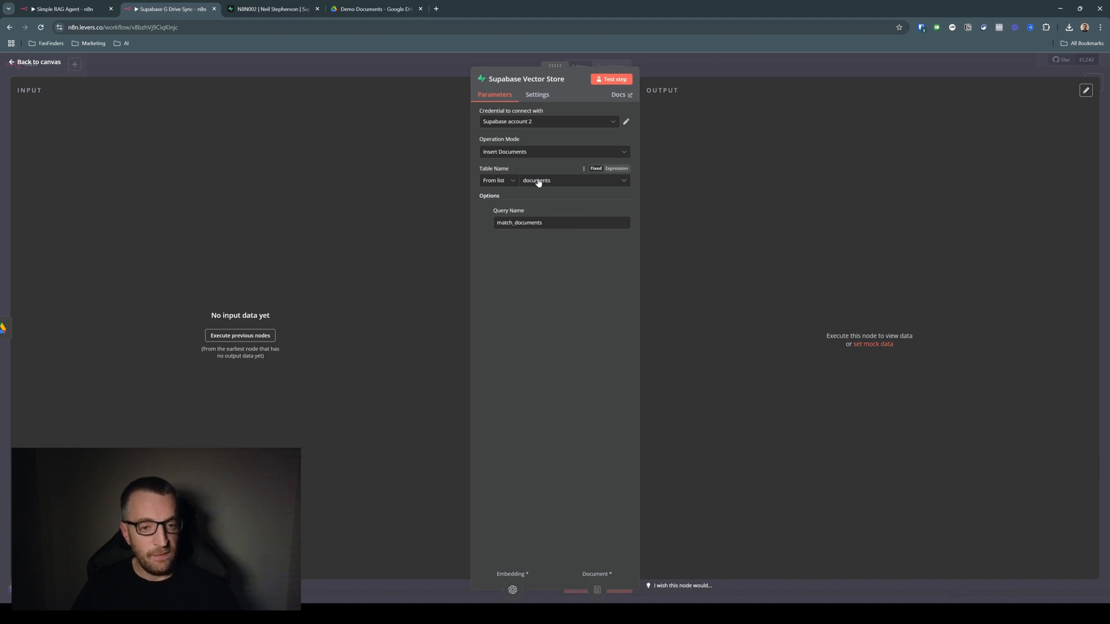
pyautogui.press('Escape')
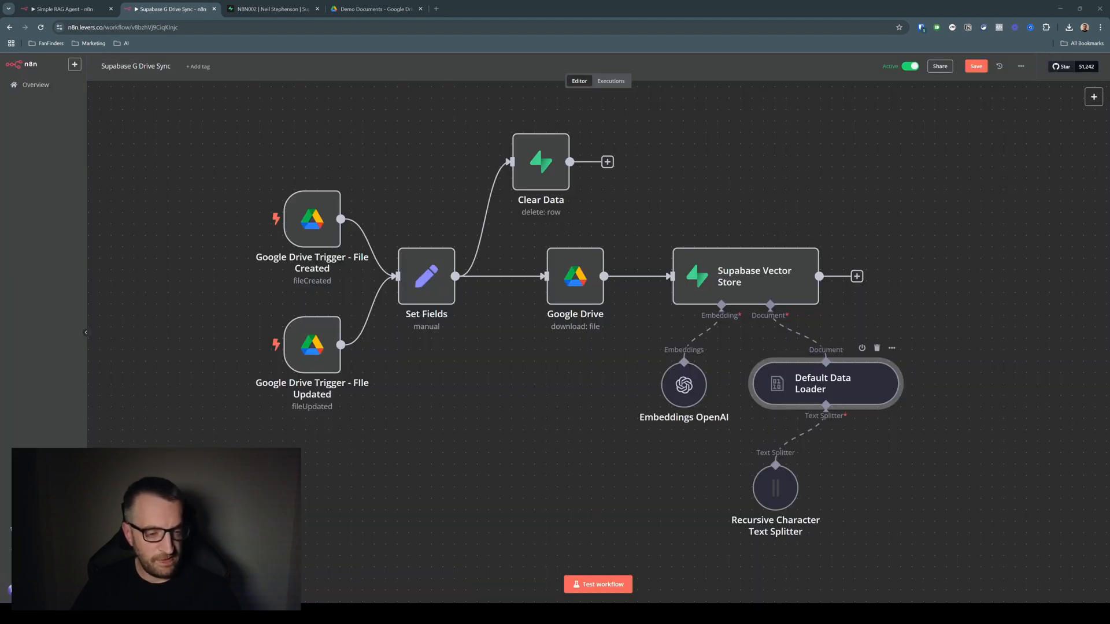
# Examine the file_id metadata in the Default Data Loader and the model setting in the Embeddings OpenAI node
pyautogui.doubleClick(826, 383)
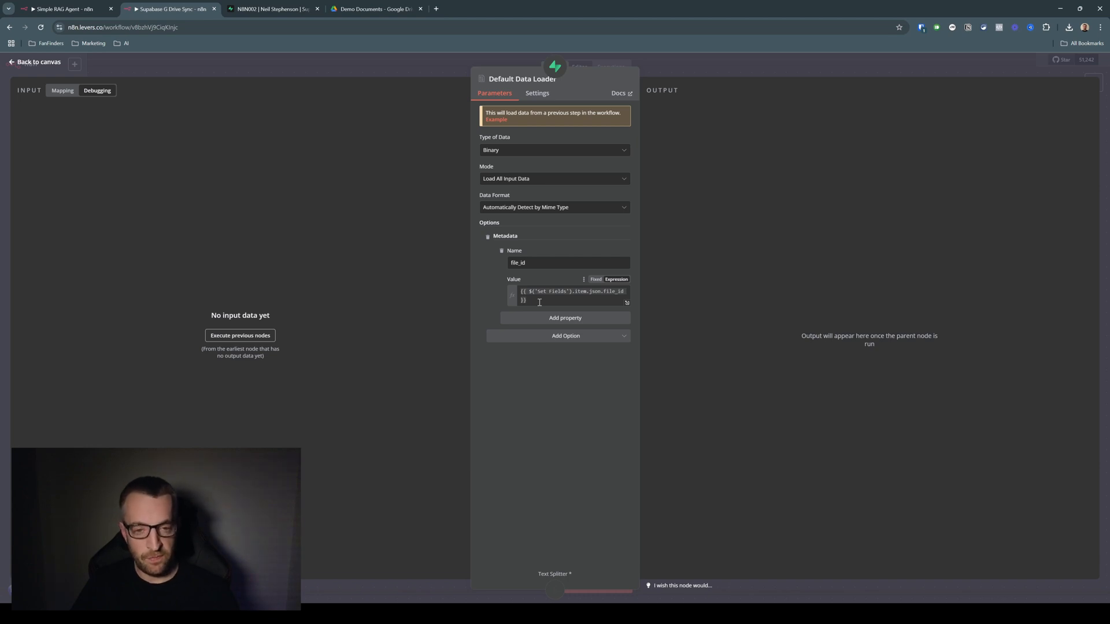
pyautogui.click(426, 64)
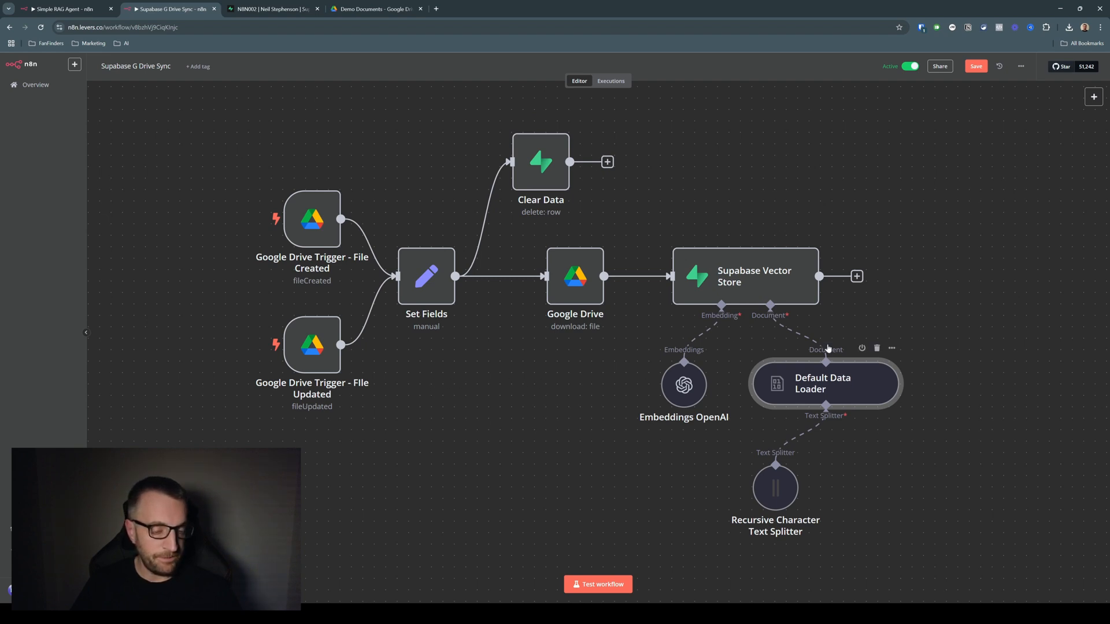
pyautogui.click(686, 390)
pyautogui.doubleClick(686, 392)
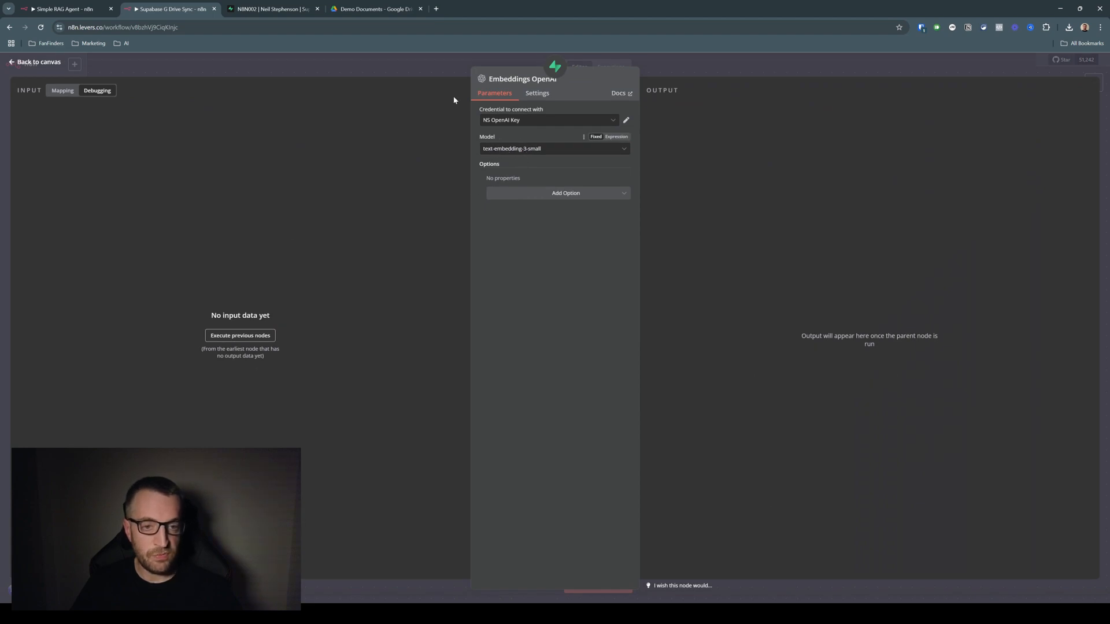
pyautogui.click(416, 69)
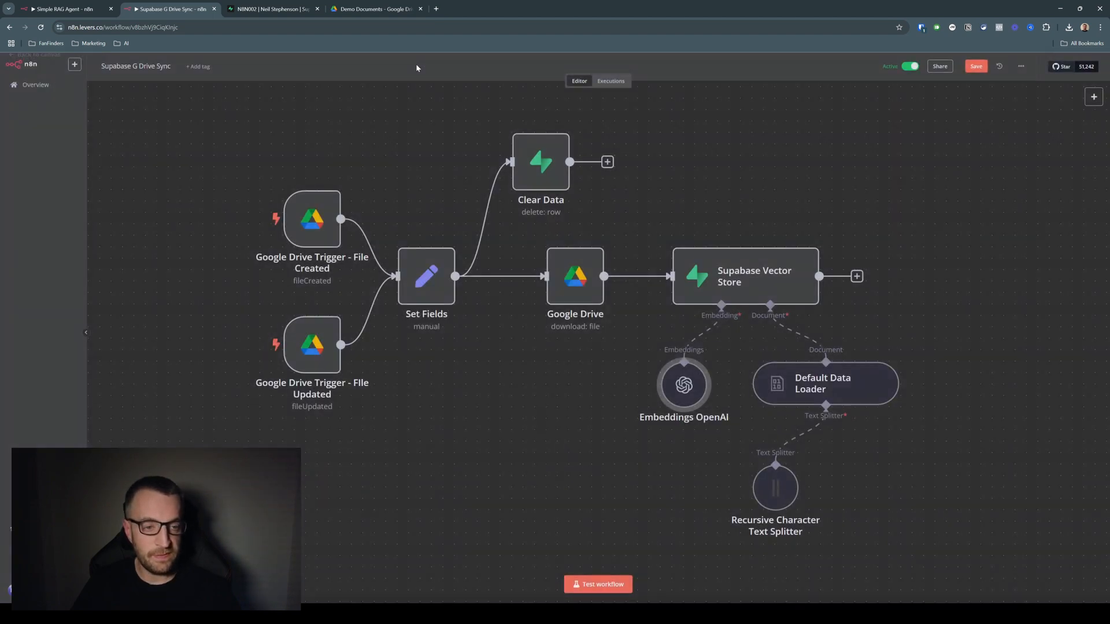
# Set the chunk overlap to 100 in the Recursive Character Text Splitter and save the Supabase G Drive Sync workflow
pyautogui.doubleClick(775, 493)
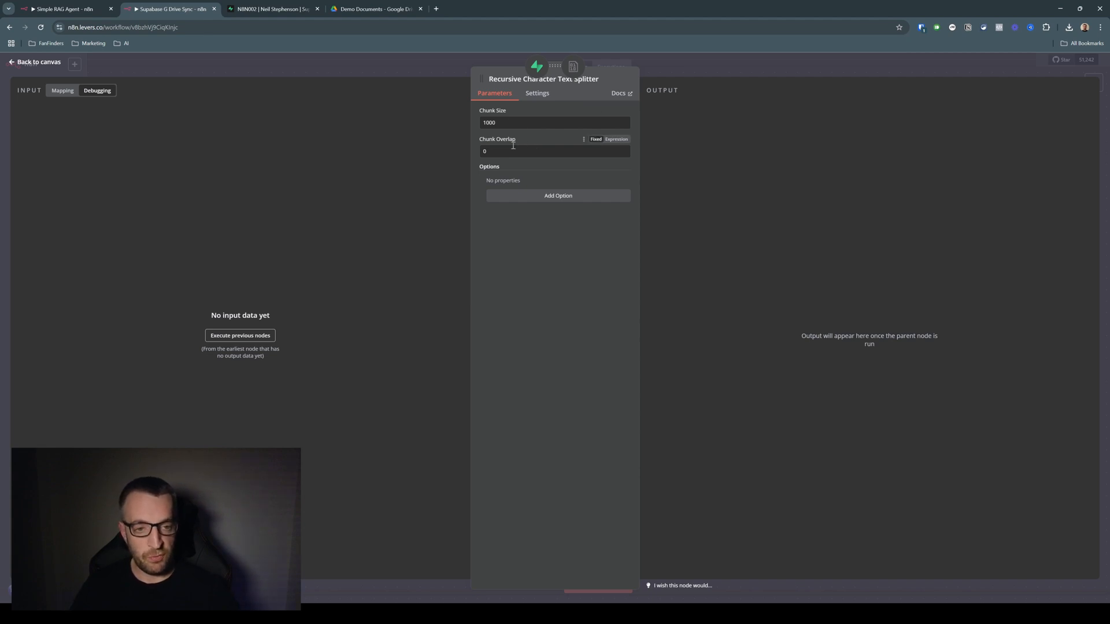
pyautogui.write('100')
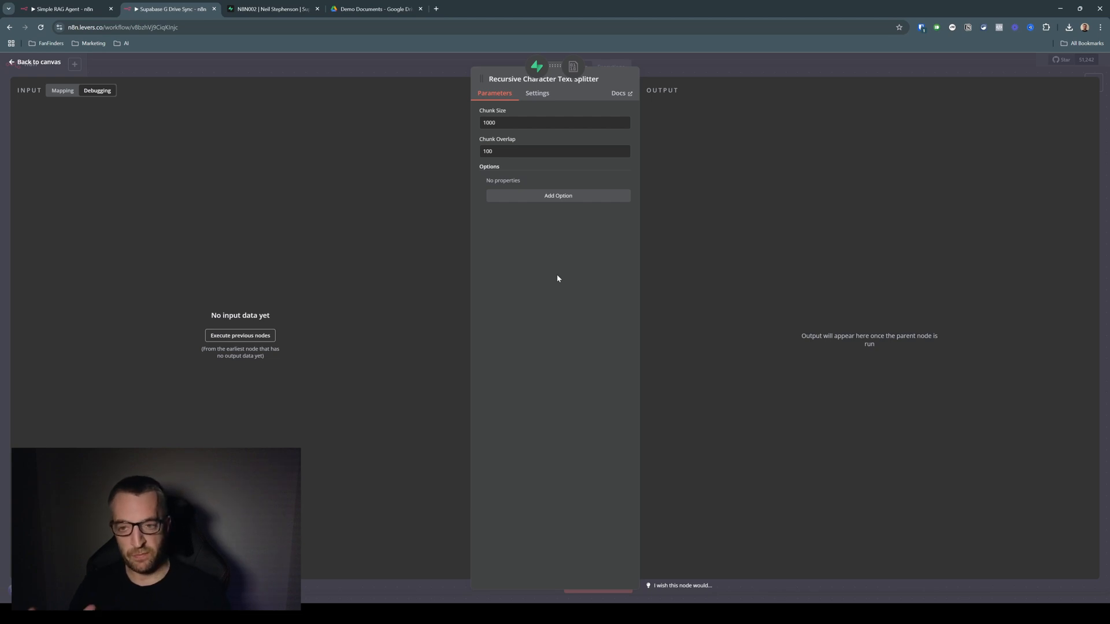
pyautogui.click(422, 63)
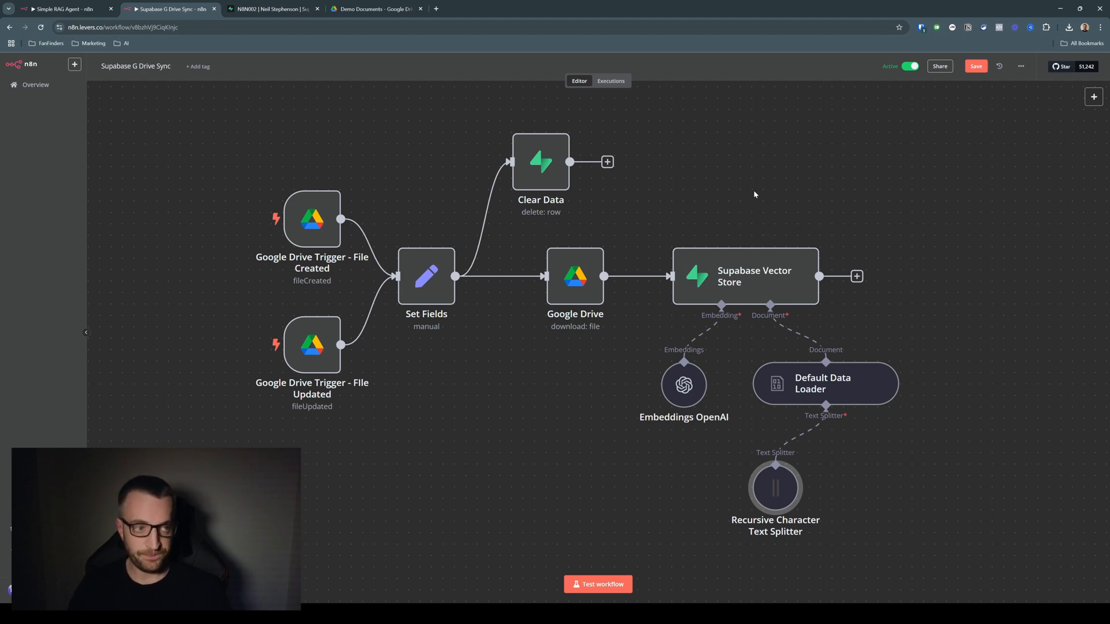
pyautogui.hotkey('ctrl', 's')
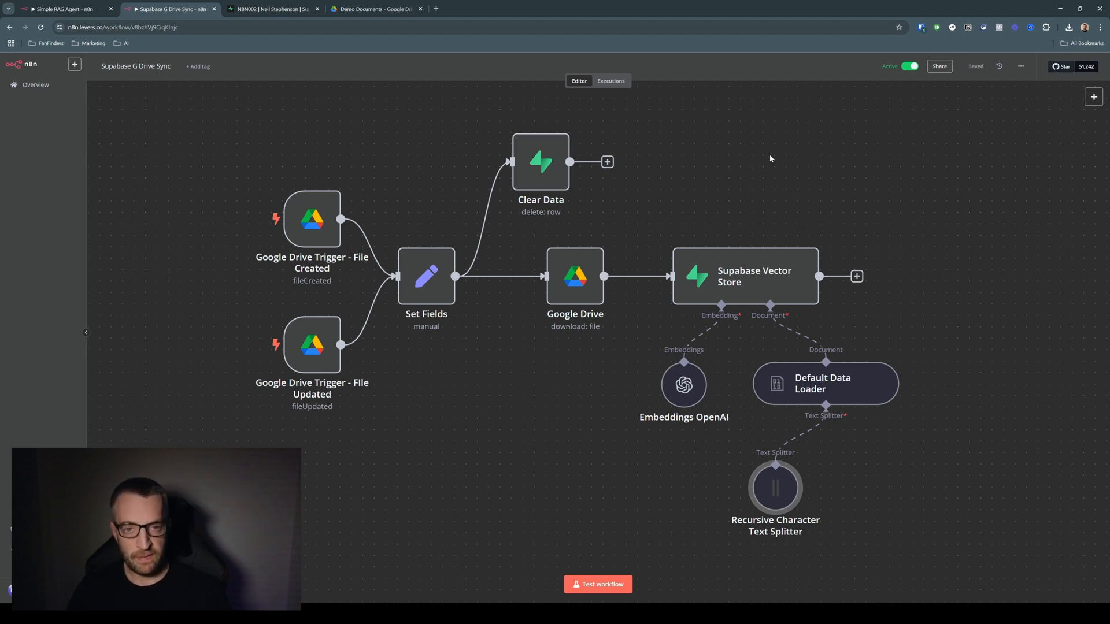
# Upload the five job specification PDFs to the Demo Documents folder in Google Drive and preview their contents
pyautogui.click(366, 9)
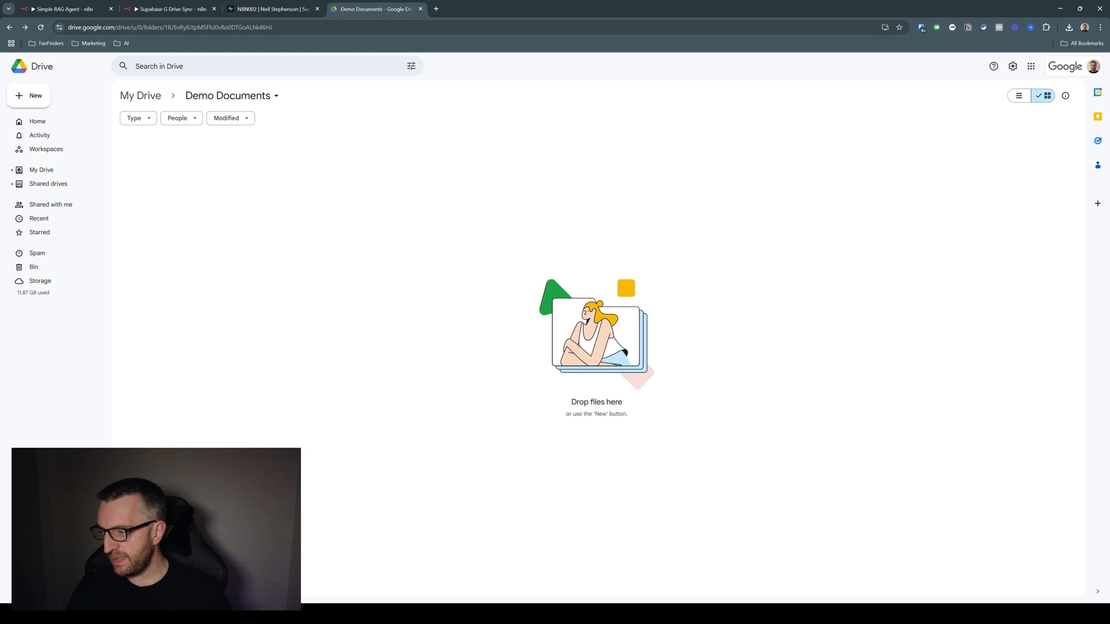
pyautogui.moveTo(305, 276); pyautogui.dragTo(438, 256)
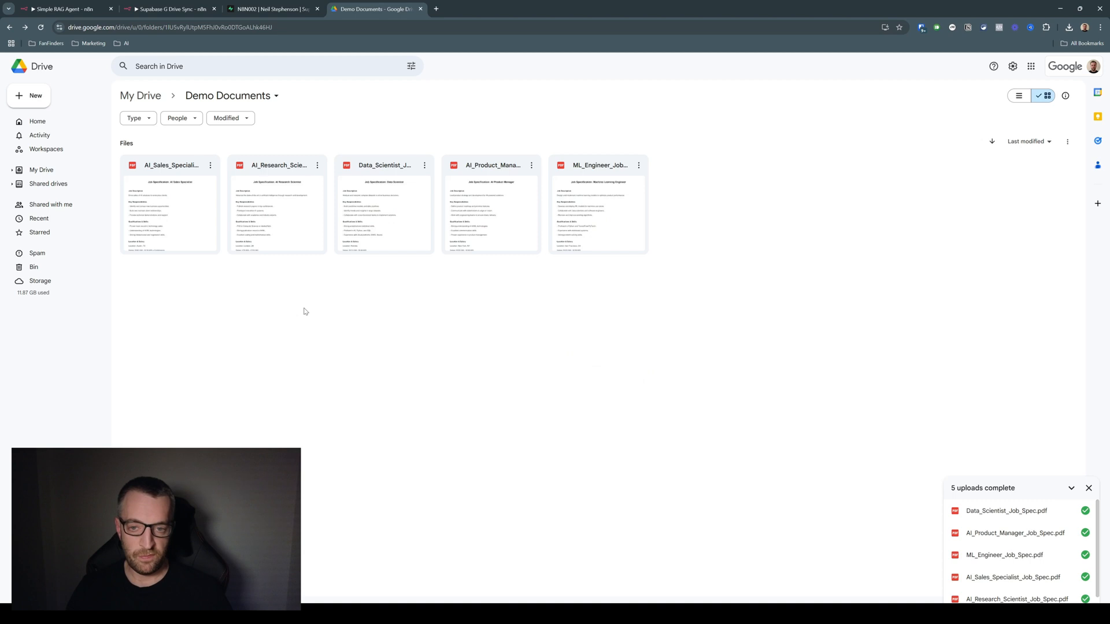
pyautogui.moveTo(285, 219)
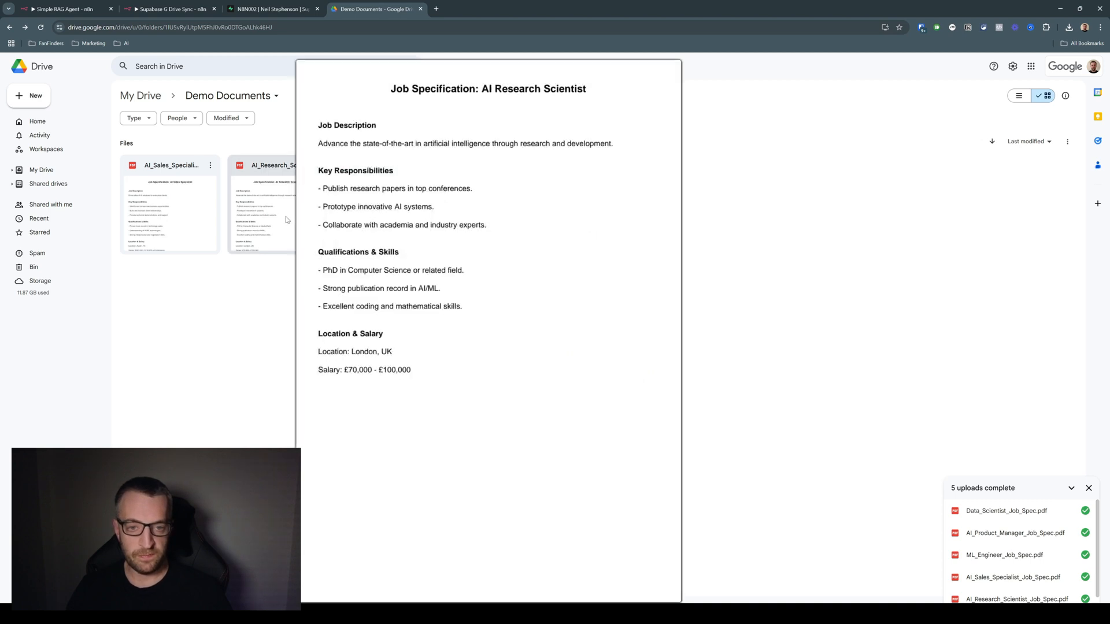
pyautogui.moveTo(184, 217)
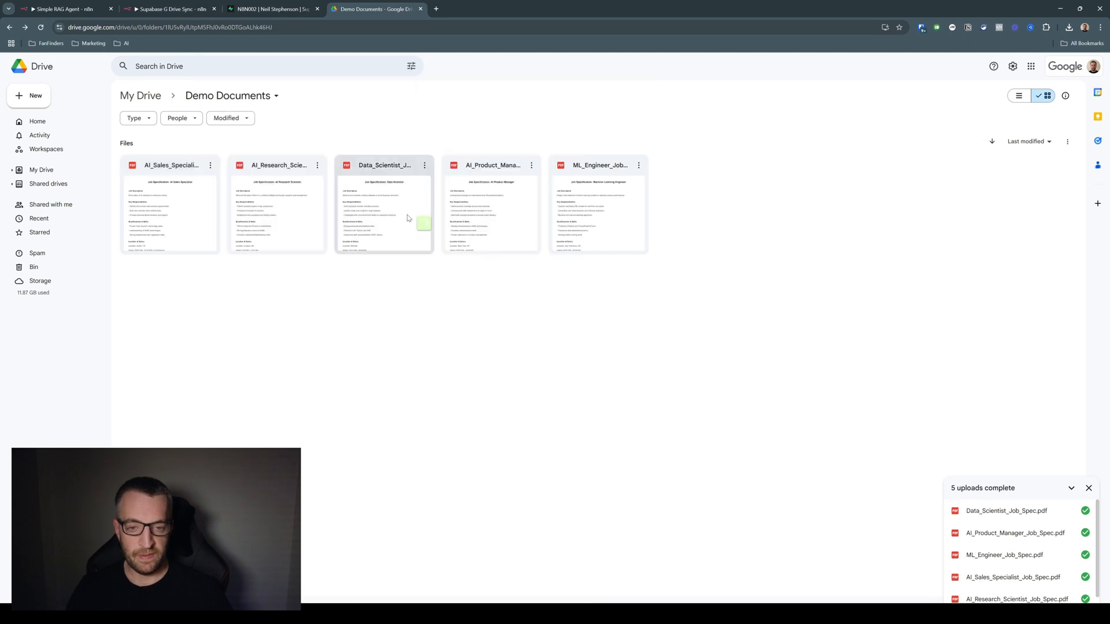
pyautogui.moveTo(399, 218)
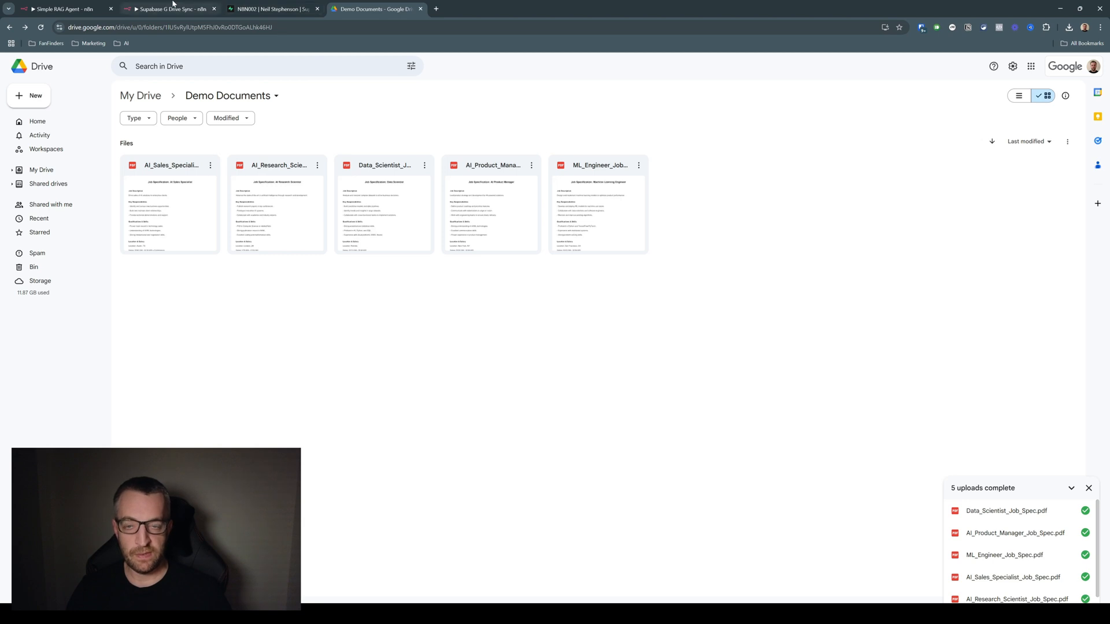
# Switch to n8n and inspect the latest execution of the Supabase G Drive Sync workflow
pyautogui.click(173, 8)
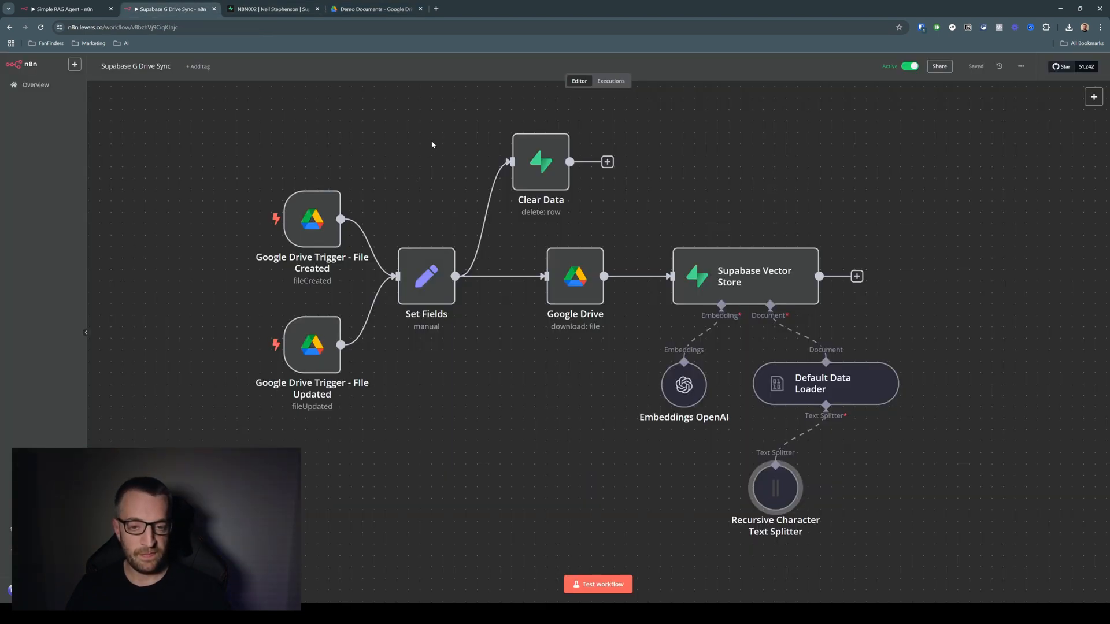
pyautogui.click(616, 81)
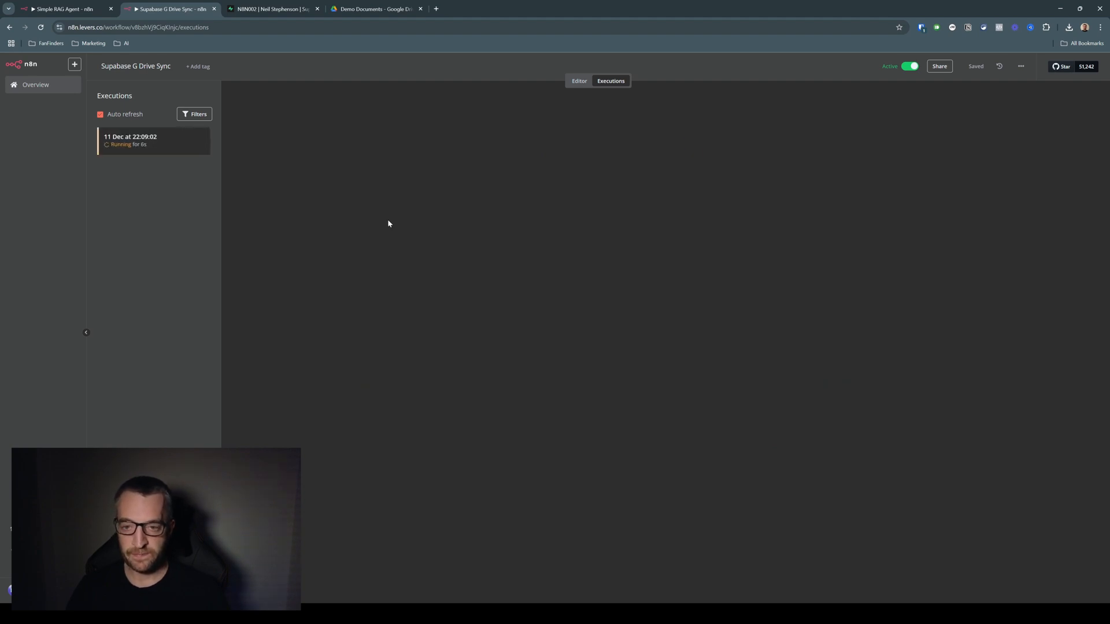
pyautogui.click(178, 147)
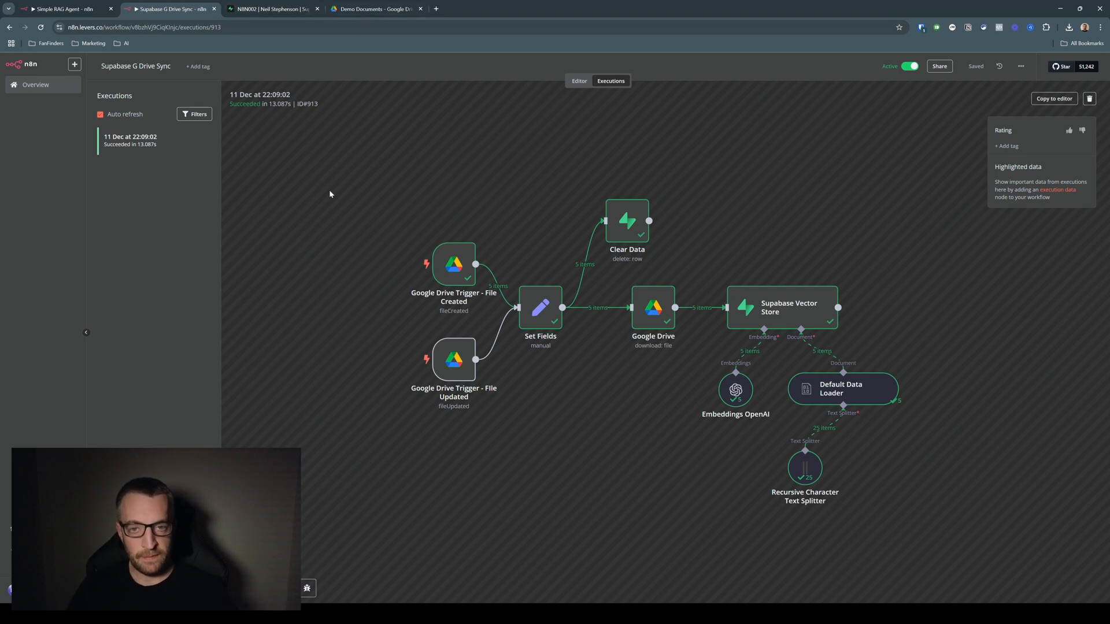
# Switch to Supabase and view the rows of the documents table with the content column widened
pyautogui.click(272, 9)
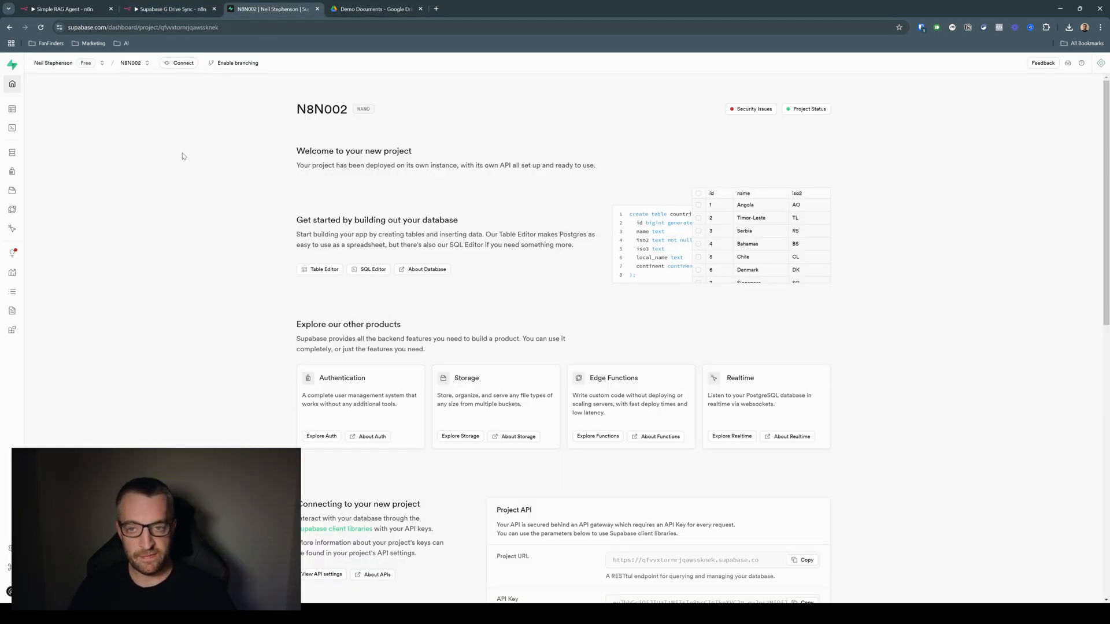
pyautogui.click(23, 110)
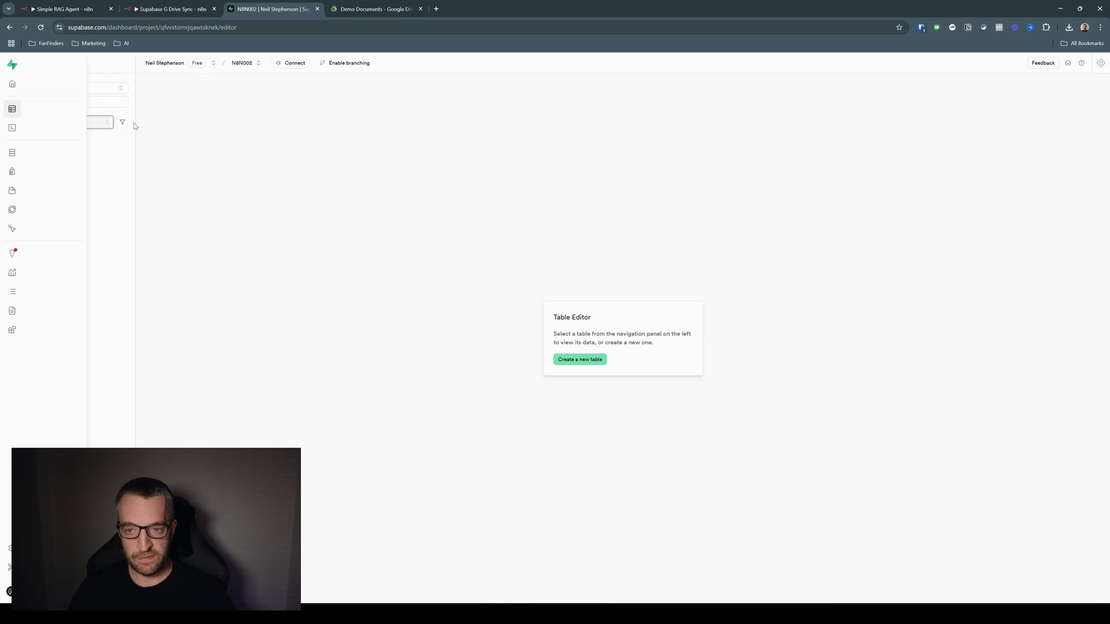
pyautogui.click(57, 139)
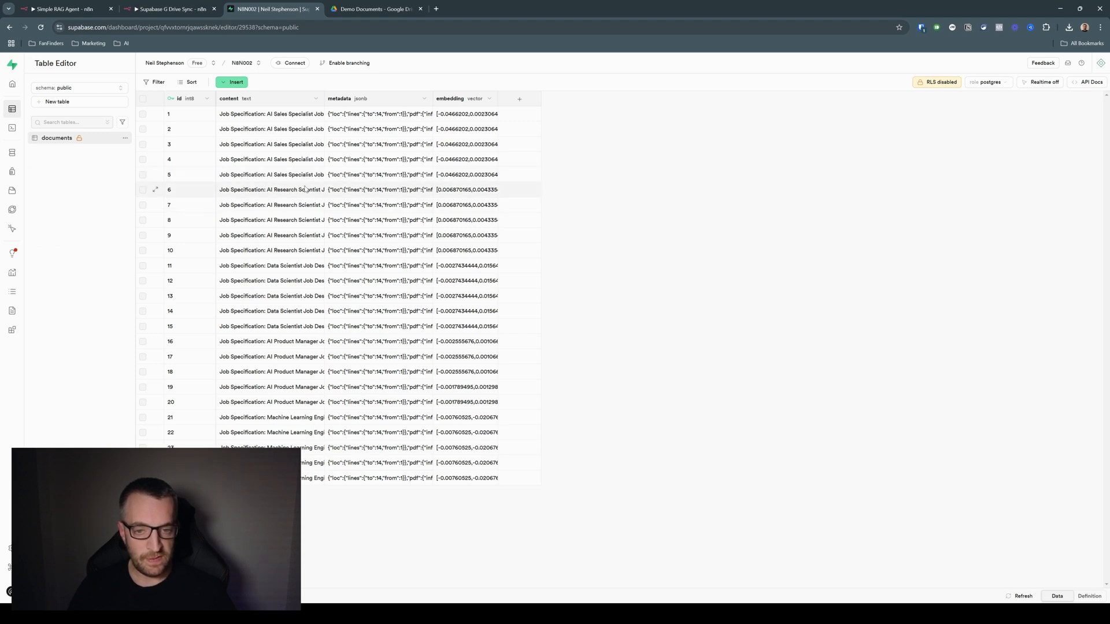
pyautogui.moveTo(325, 98); pyautogui.dragTo(459, 104)
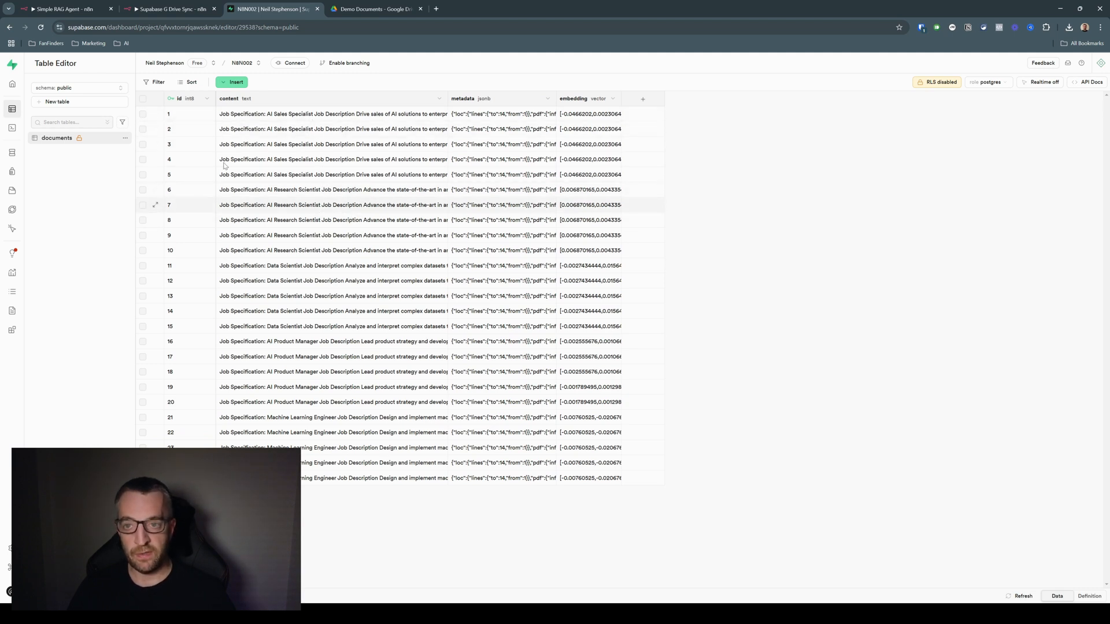
# In the Simple RAG Agent workflow's chat, ask "Are there any jobs available in London? if so, what is the salary"
pyautogui.click(80, 10)
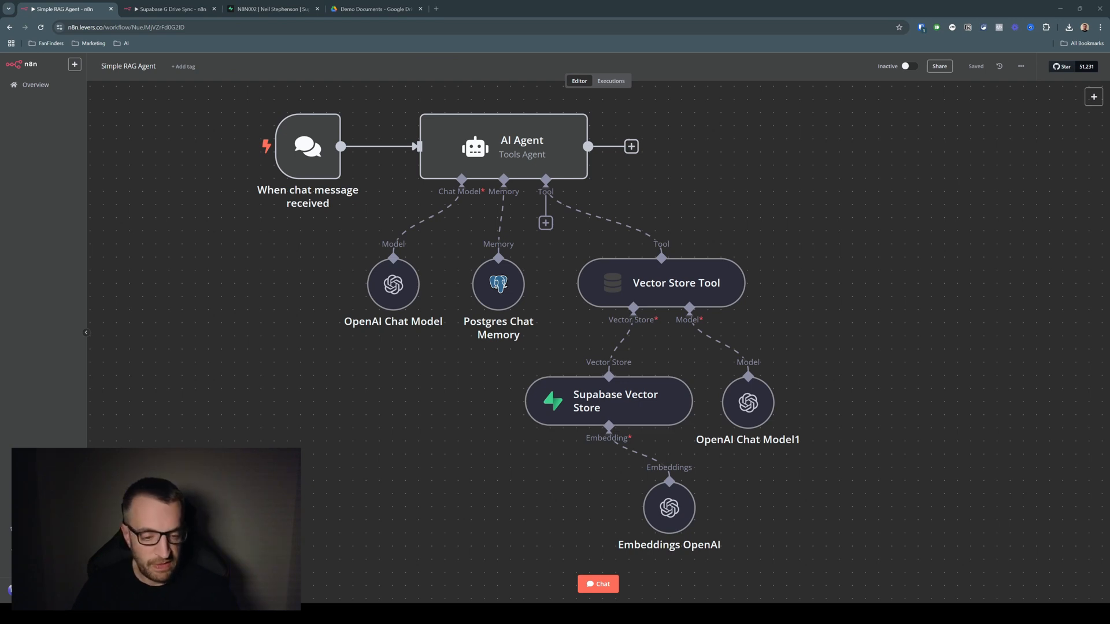
pyautogui.click(598, 583)
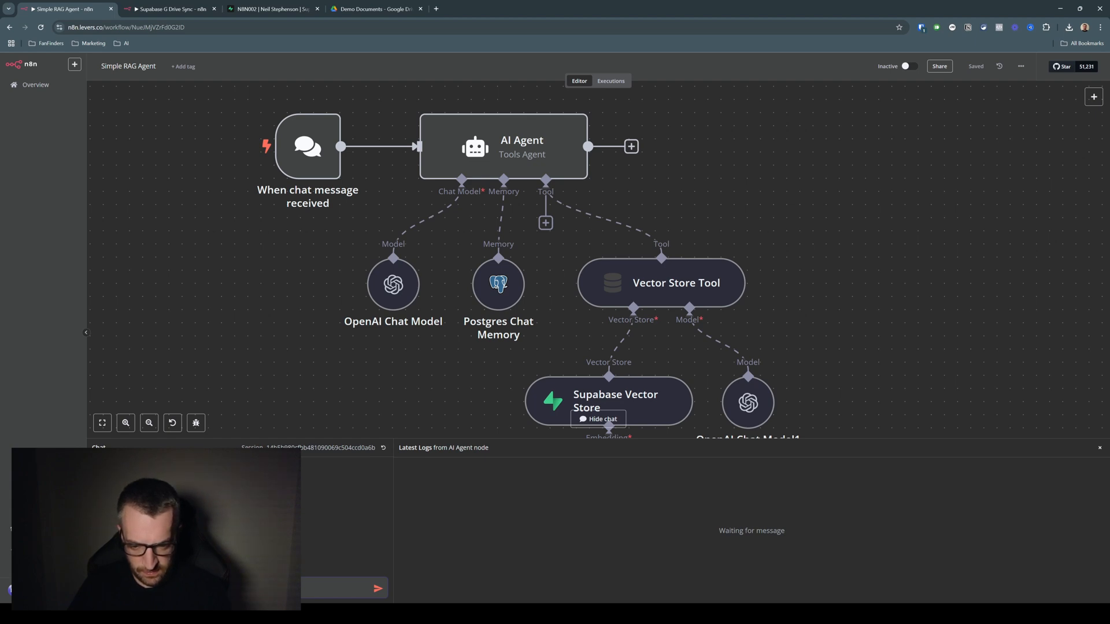
pyautogui.press('Return')
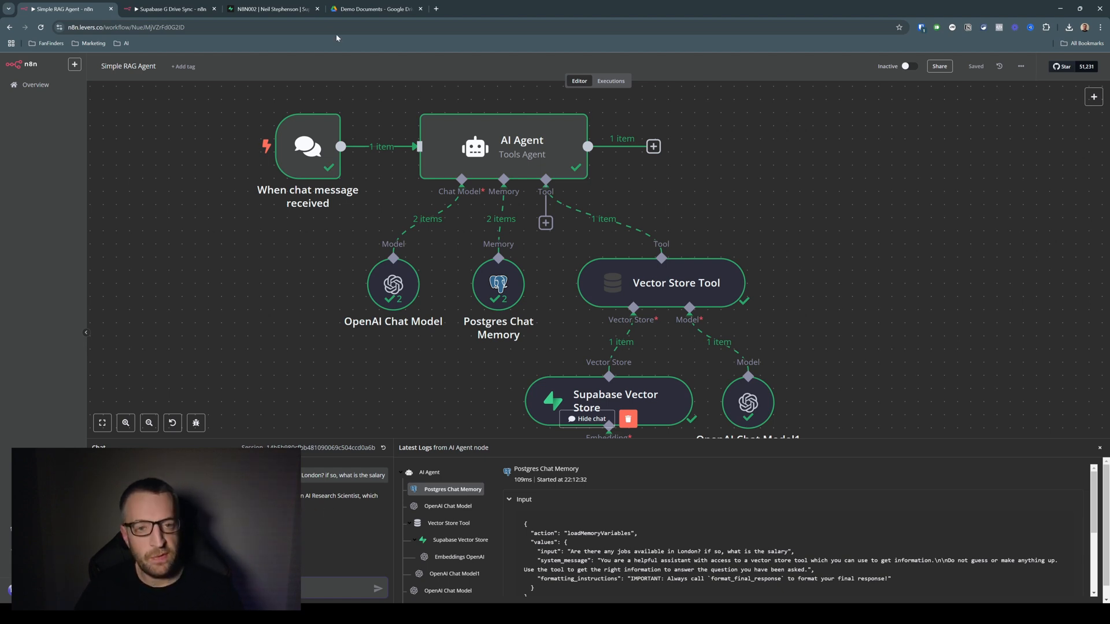
# Check the AI Research Scientist specification in Google Drive and the documents table in Supabase, then return to the Simple RAG Agent workflow
pyautogui.click(375, 8)
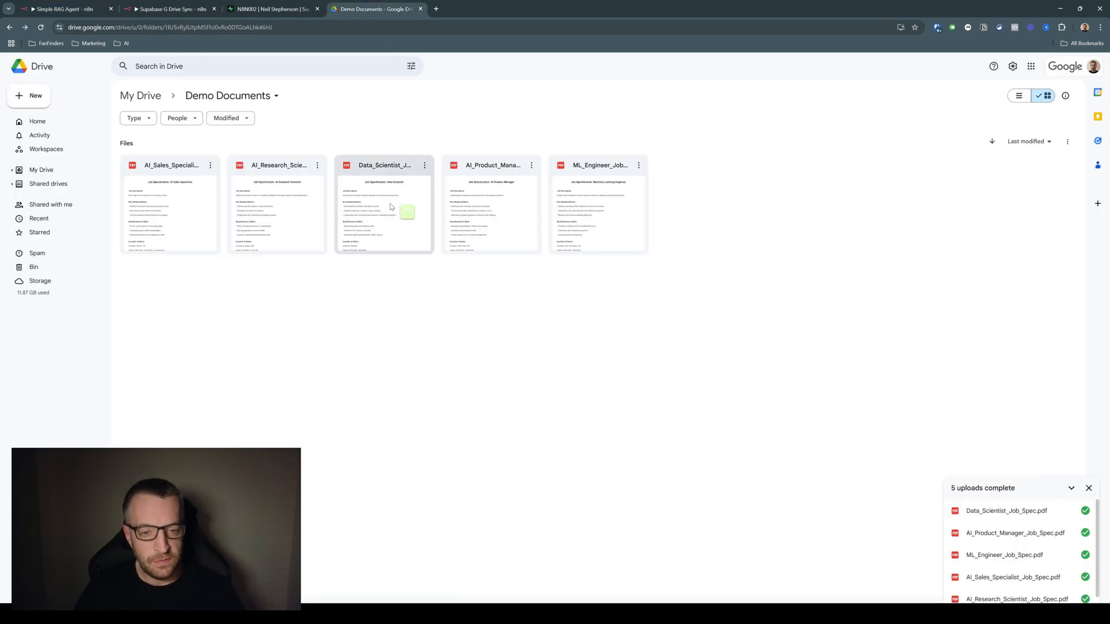
pyautogui.moveTo(289, 224)
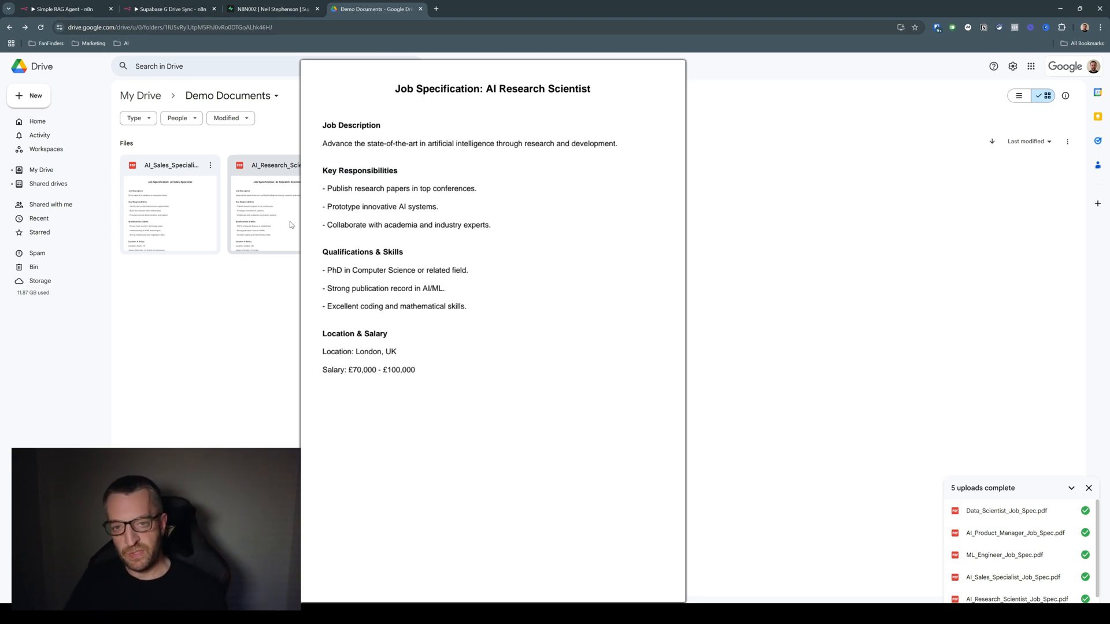
pyautogui.click(268, 9)
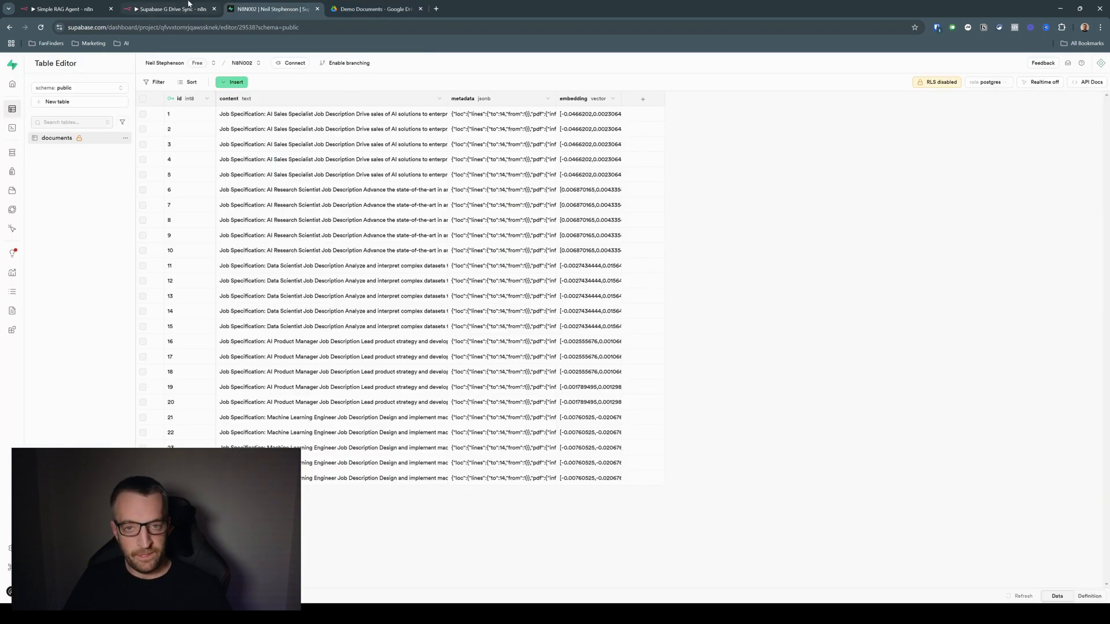
pyautogui.click(170, 9)
pyautogui.click(46, 5)
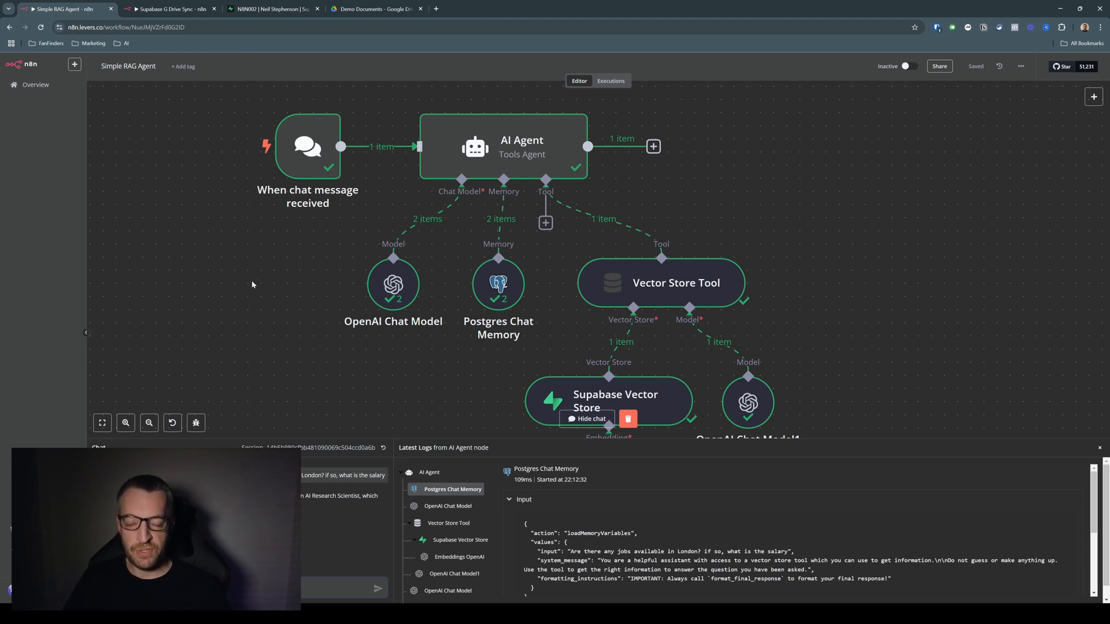
# Ask the agent "what are the requirements for this role" in the chat and read its reply
pyautogui.click(373, 8)
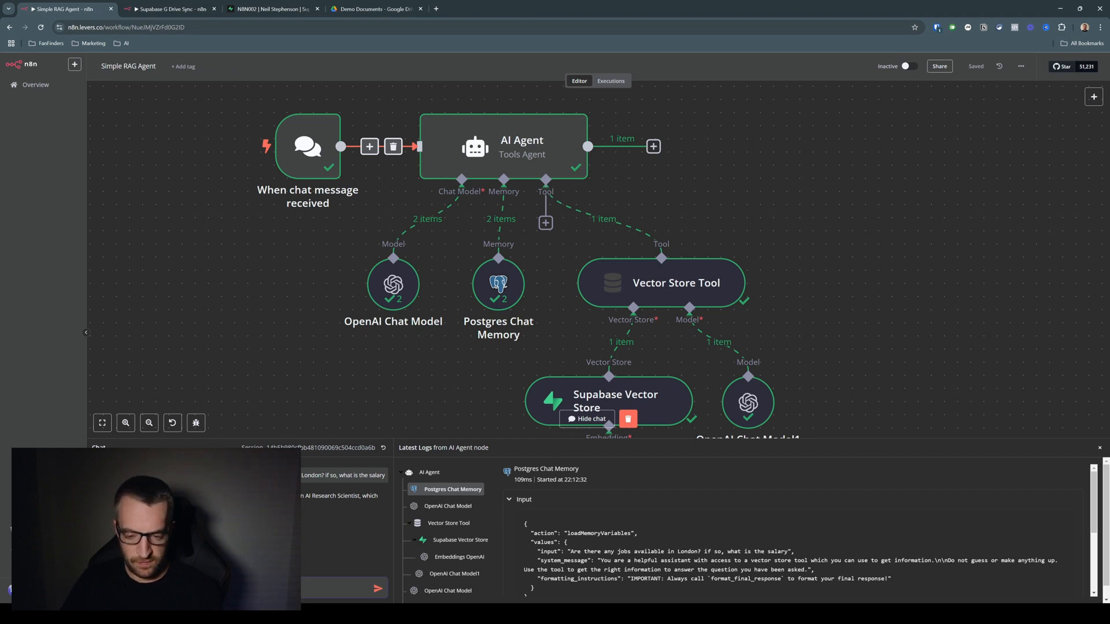
pyautogui.press('Return')
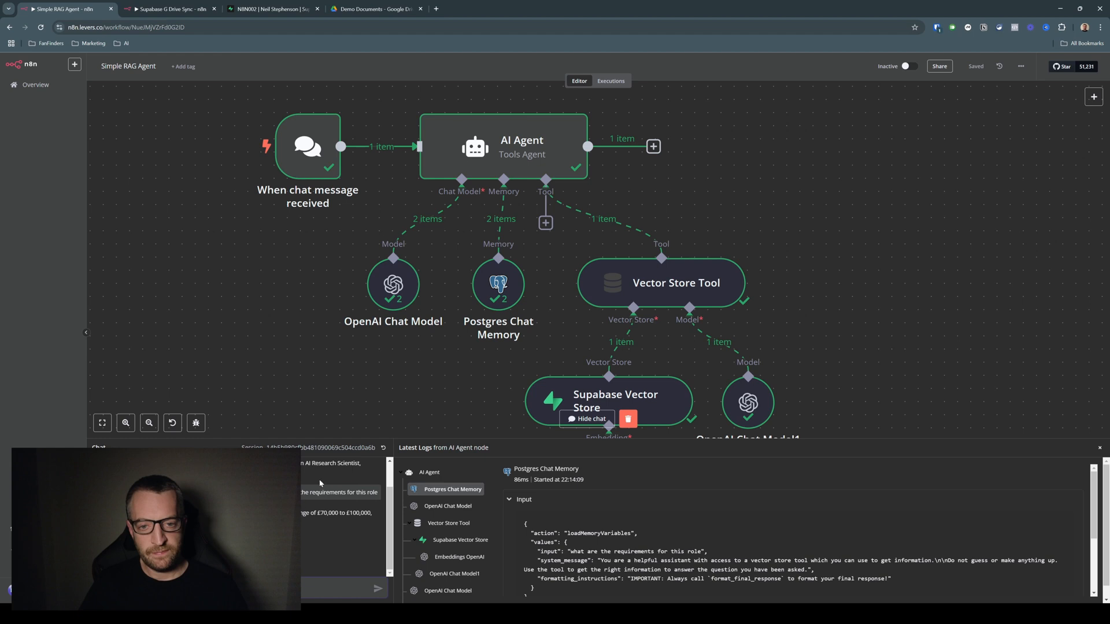
pyautogui.scroll(-1, 448, 507)
pyautogui.scroll(1, 451, 530)
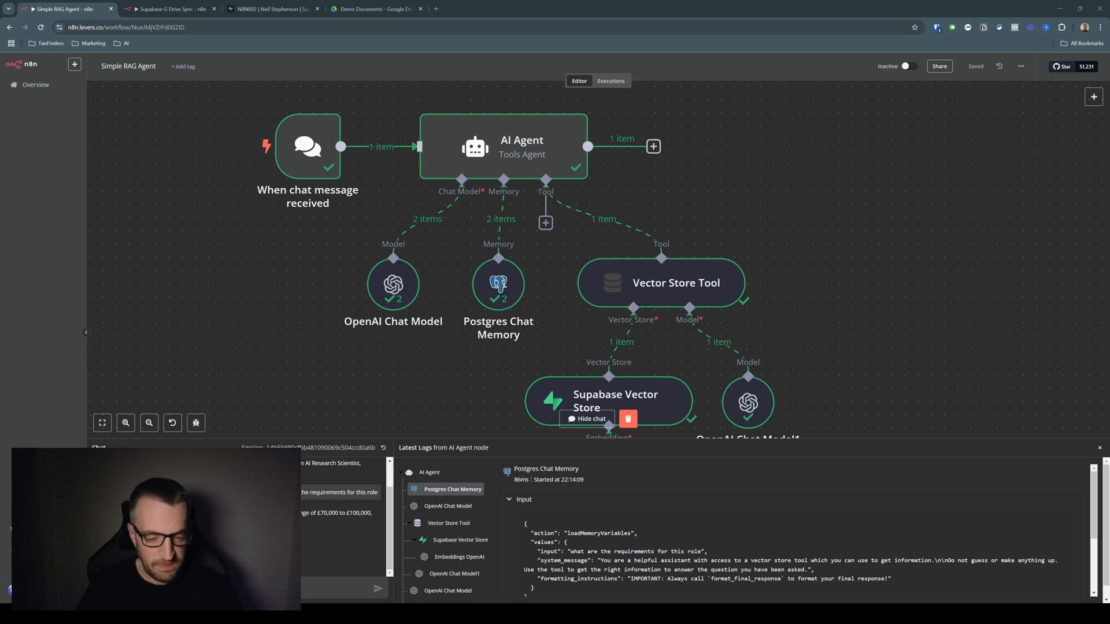
# Examine the previous chat messages in the Postgres Chat Memory output of the agent's logs
pyautogui.scroll(-4, 800, 524)
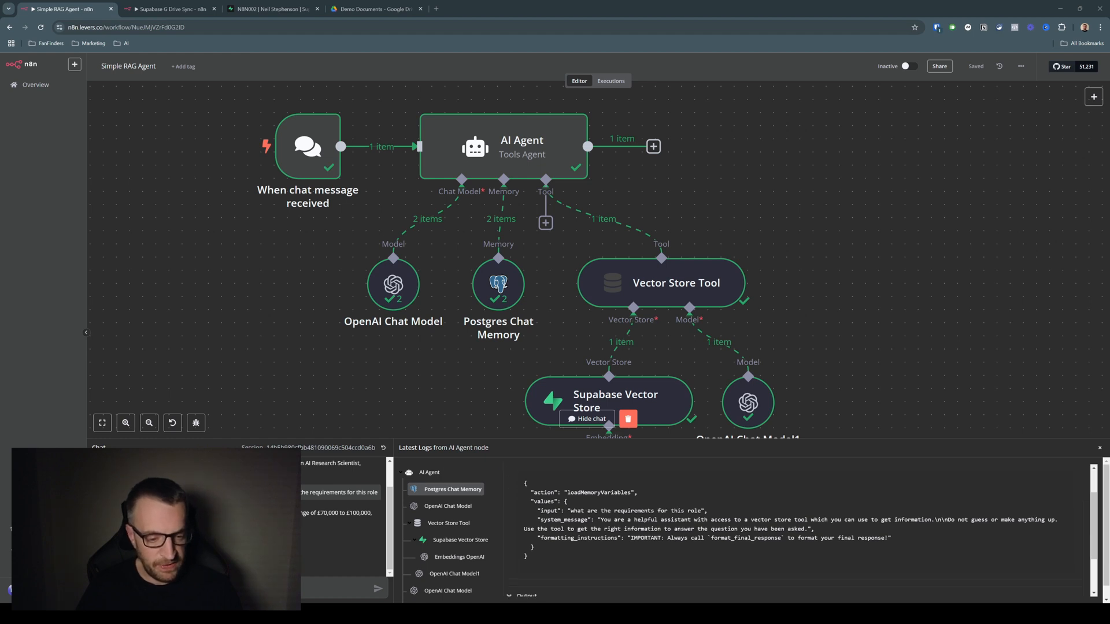
pyautogui.moveTo(541, 554); pyautogui.dragTo(956, 576)
pyautogui.click(961, 579)
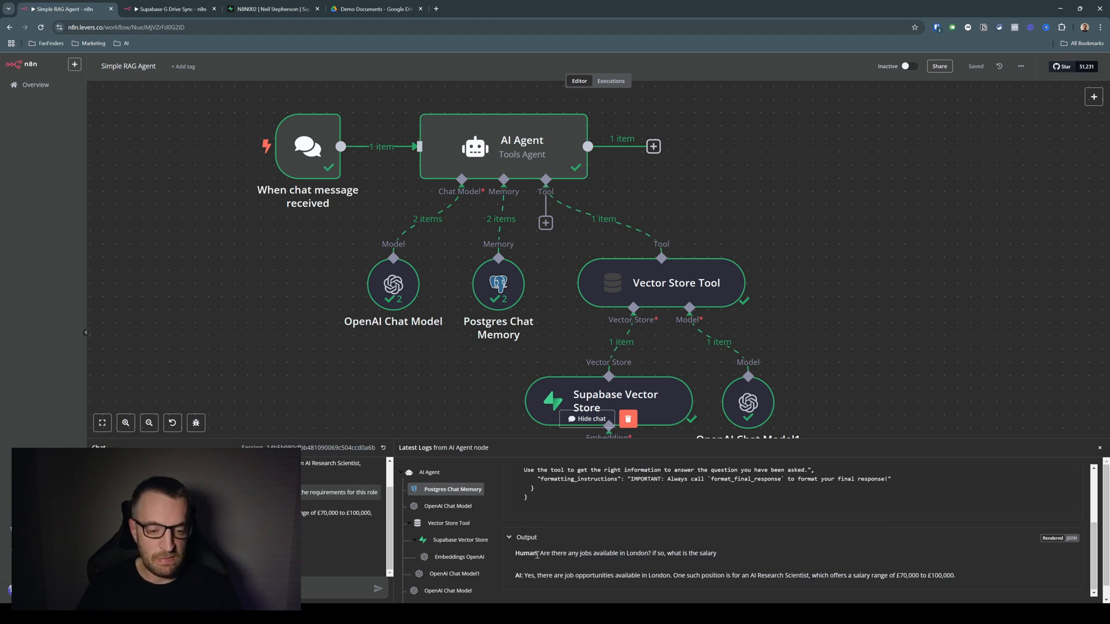
# Examine the system message, chat history and new question passed to the OpenAI Chat Model, and the Vector Store Tool's query
pyautogui.click(450, 506)
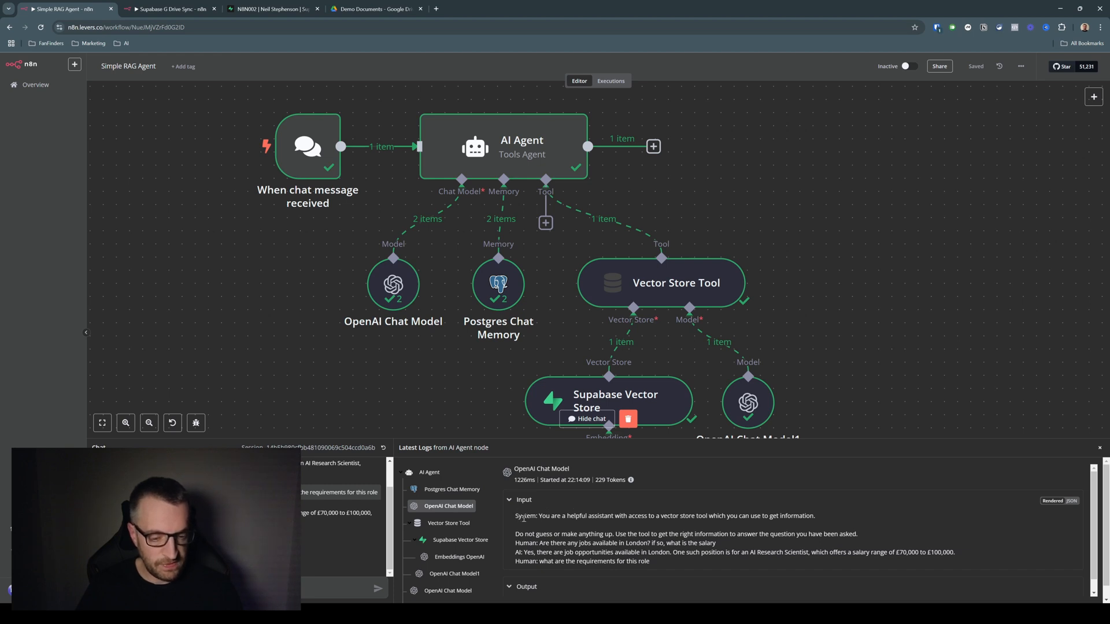
pyautogui.moveTo(516, 517); pyautogui.dragTo(870, 538)
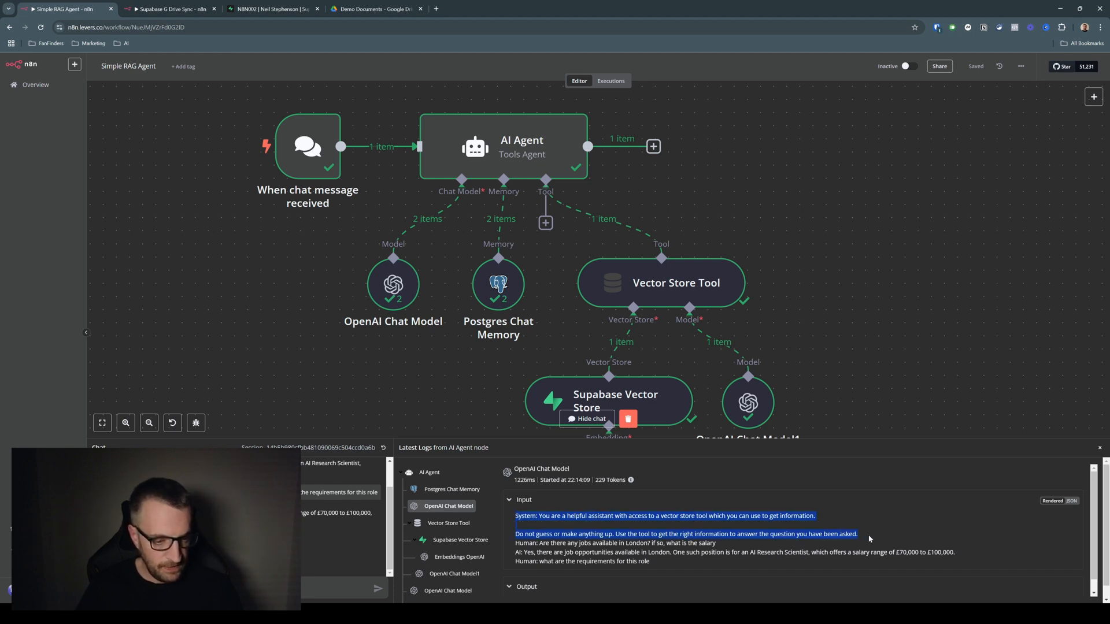
pyautogui.scroll(-1, 523, 520)
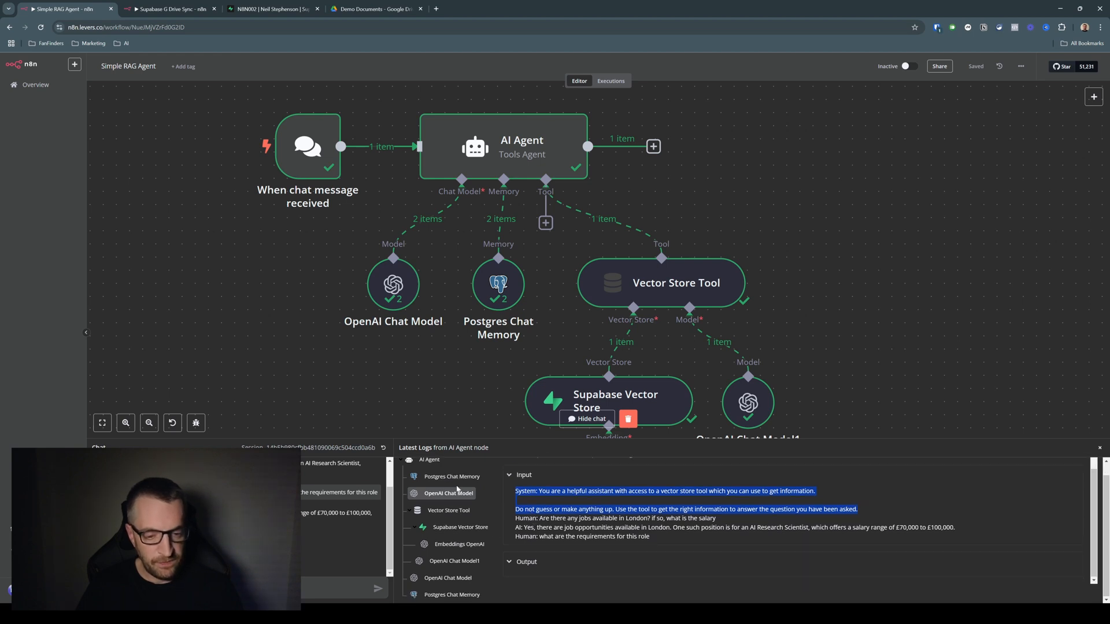
pyautogui.moveTo(515, 519); pyautogui.dragTo(749, 524)
pyautogui.moveTo(900, 524); pyautogui.dragTo(958, 530)
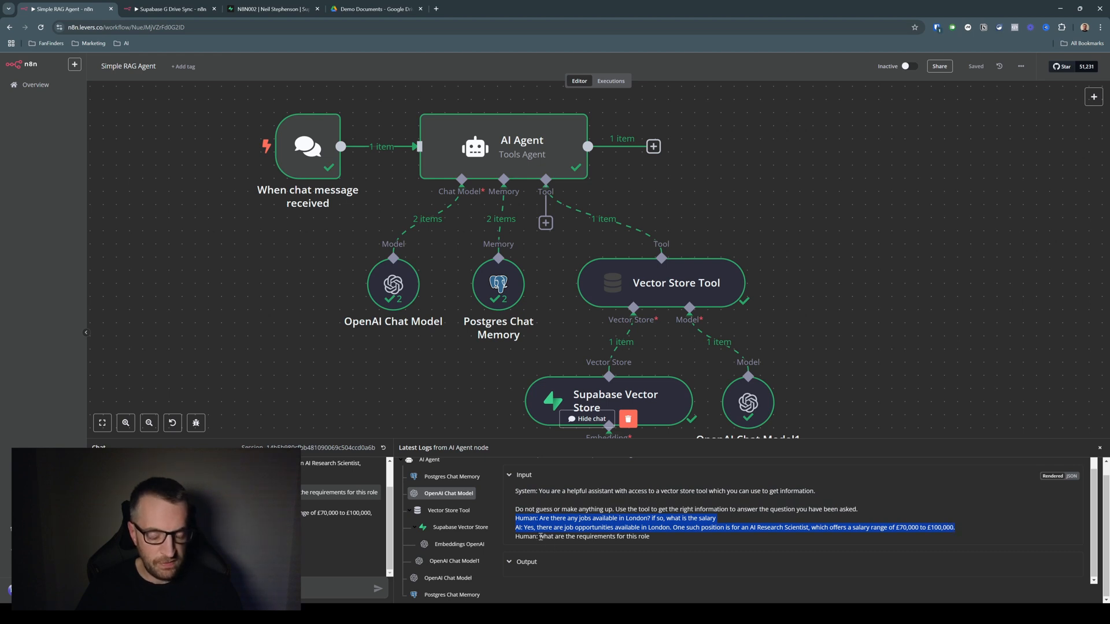
pyautogui.moveTo(540, 537); pyautogui.dragTo(646, 538)
pyautogui.click(672, 540)
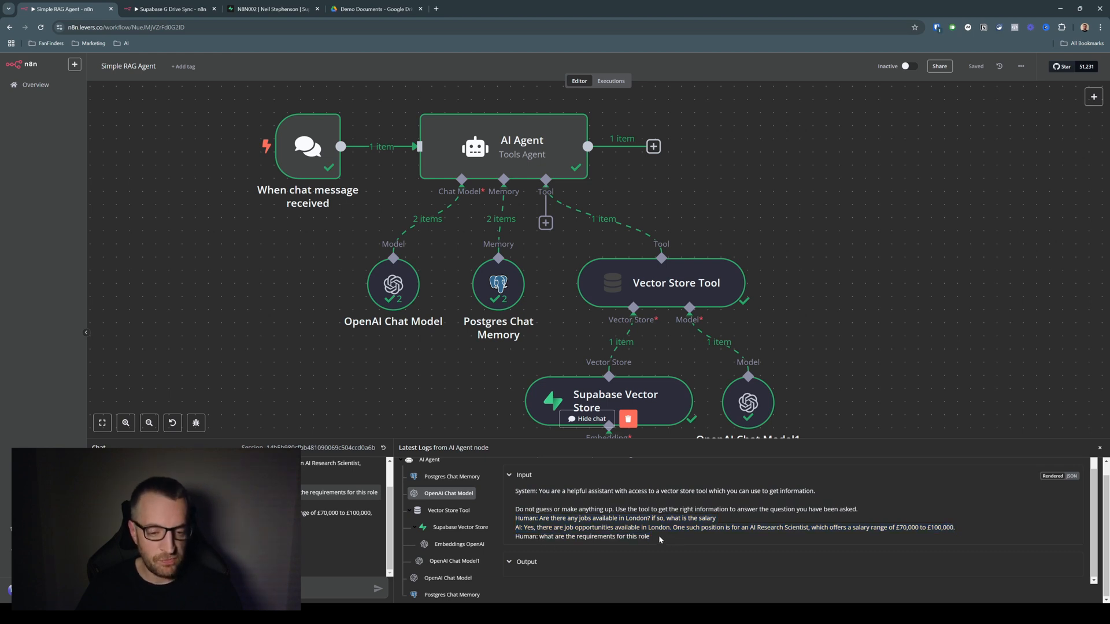
pyautogui.click(463, 511)
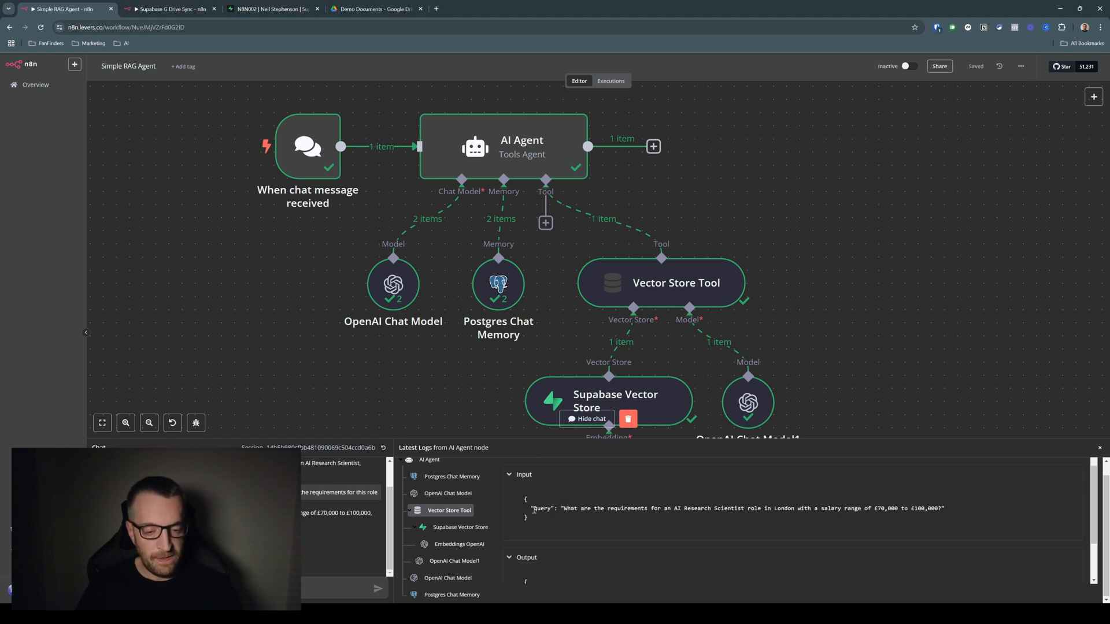
pyautogui.click(448, 493)
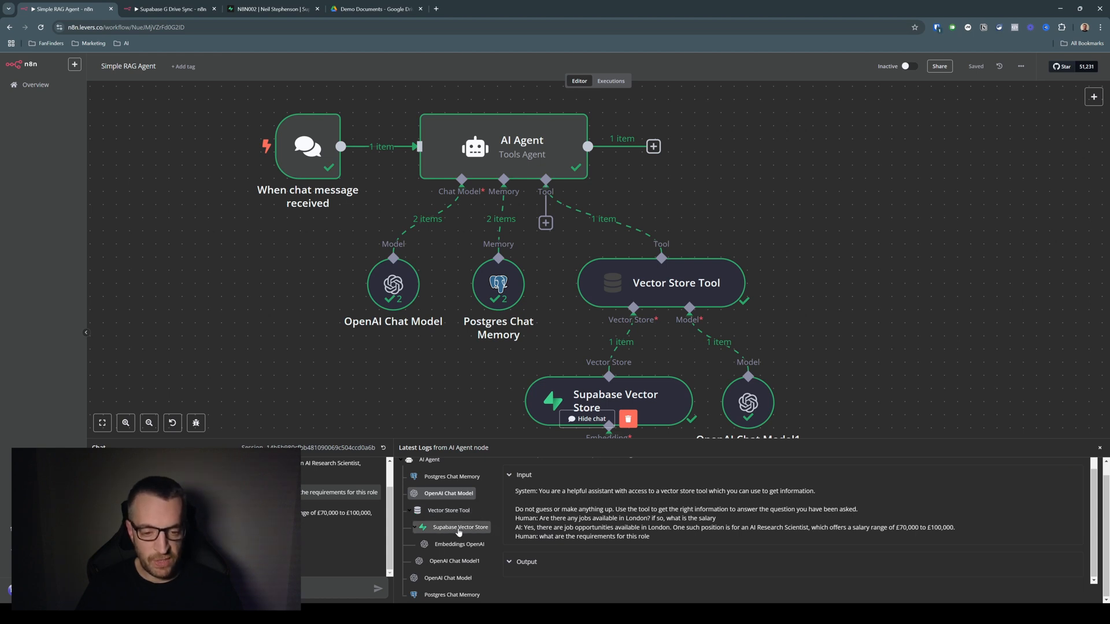
# Examine the query passed through the Vector Store Tool, Supabase Vector Store and Embeddings OpenAI entries in the agent's logs
pyautogui.click(449, 510)
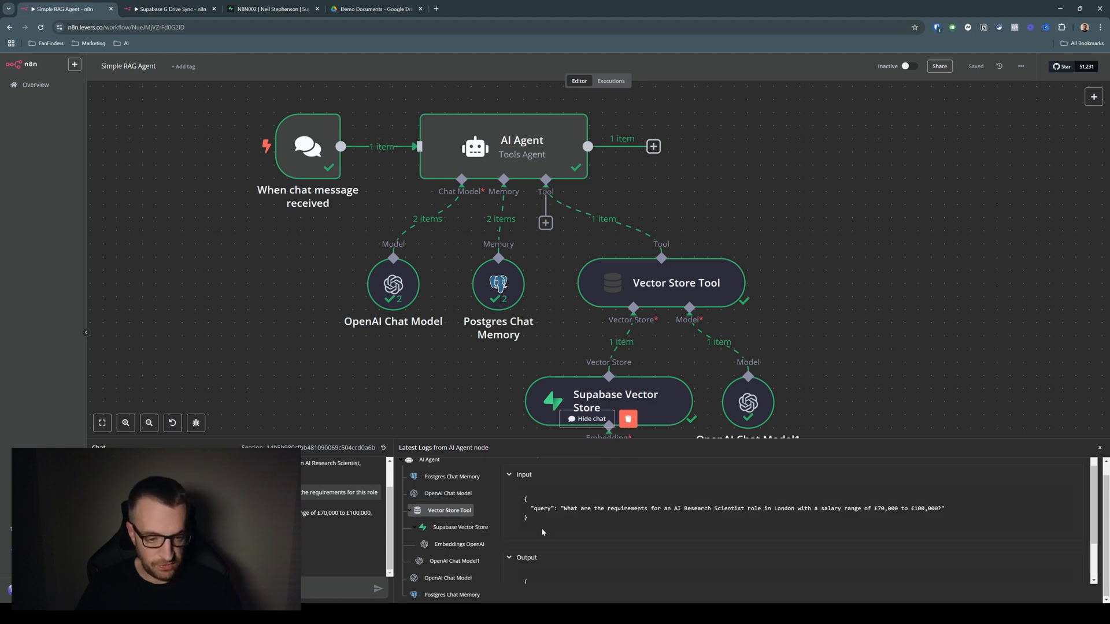
pyautogui.click(461, 527)
pyautogui.scroll(1, 588, 522)
pyautogui.click(460, 545)
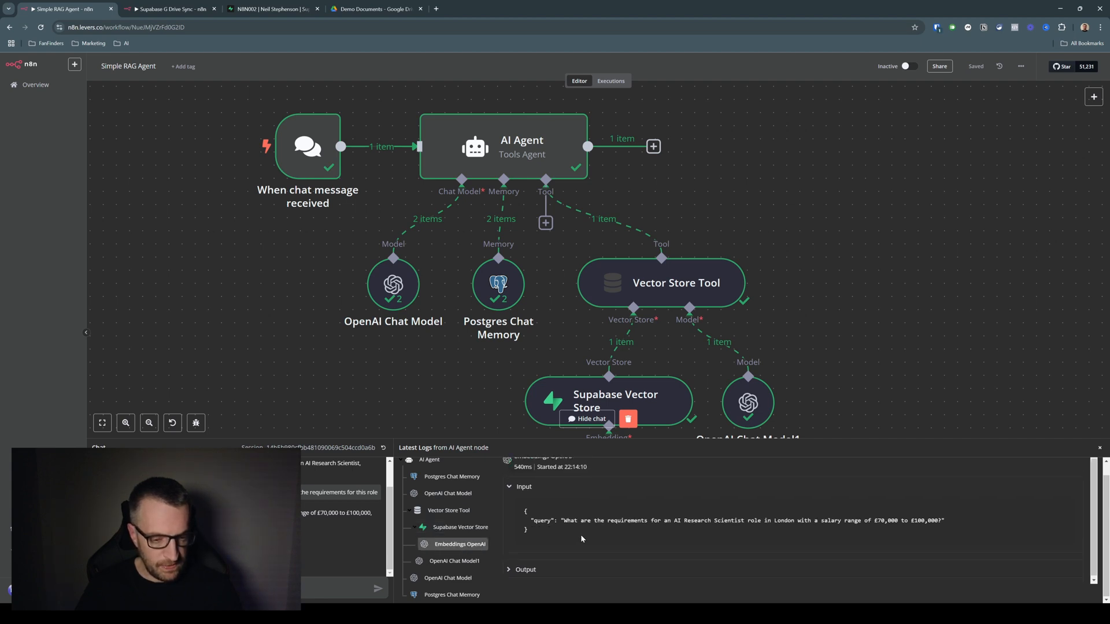
# Read the system prompt and retrieved job specification context in the OpenAI Chat Model1 log input
pyautogui.click(454, 562)
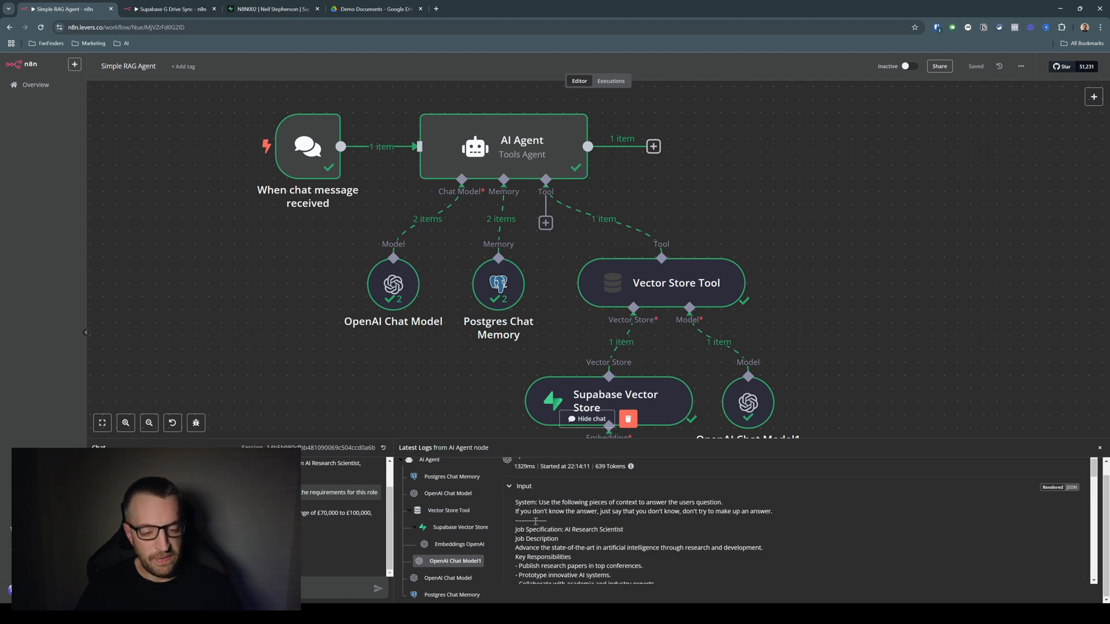
pyautogui.scroll(-1, 560, 527)
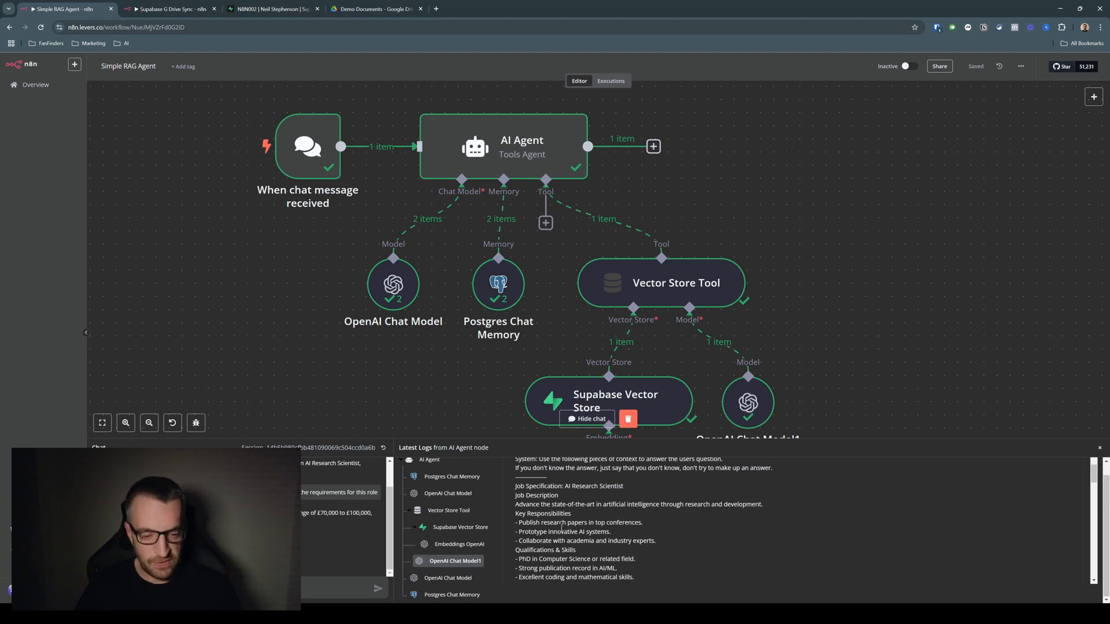
pyautogui.scroll(-2, 560, 527)
pyautogui.scroll(-2, 578, 514)
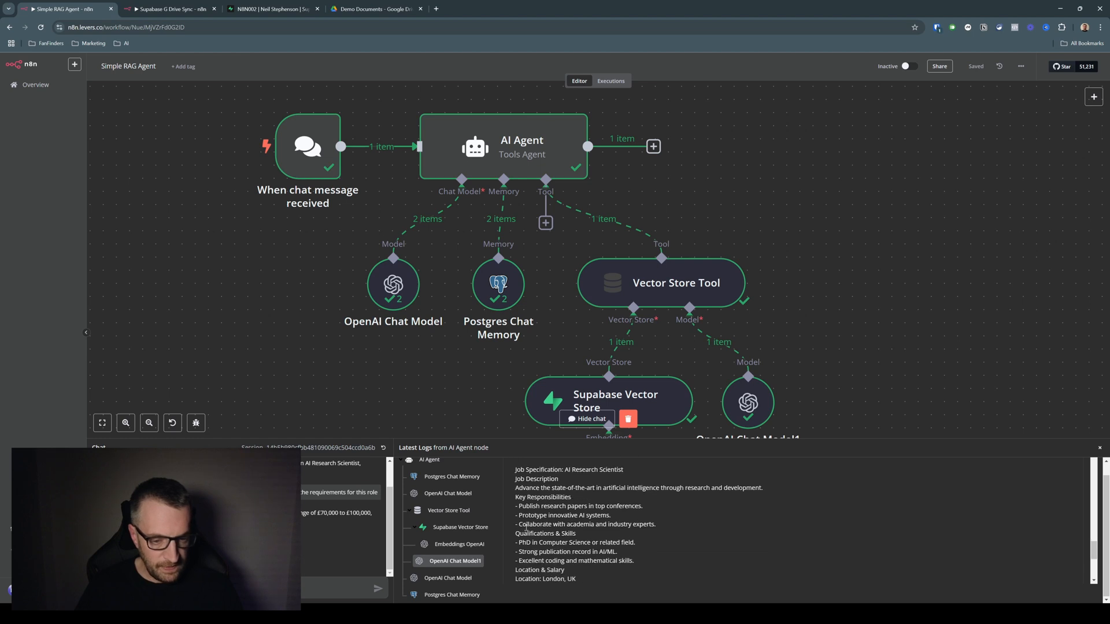
# Examine the final OpenAI Chat Model log entry, covering its system message, chat history, tool response and generated output
pyautogui.click(450, 578)
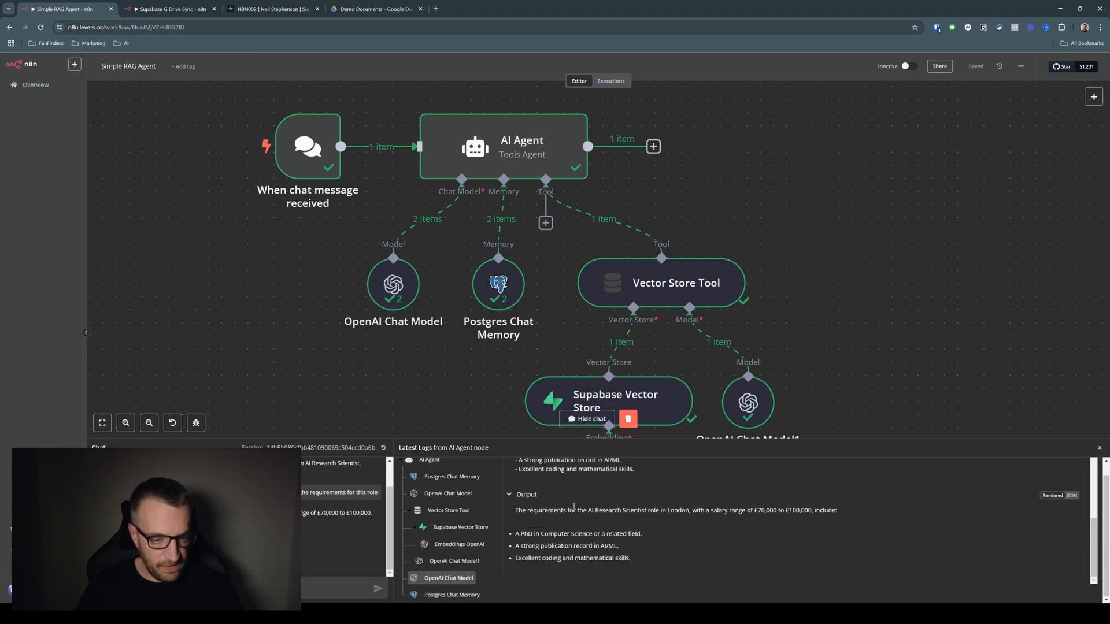
pyautogui.scroll(5, 574, 506)
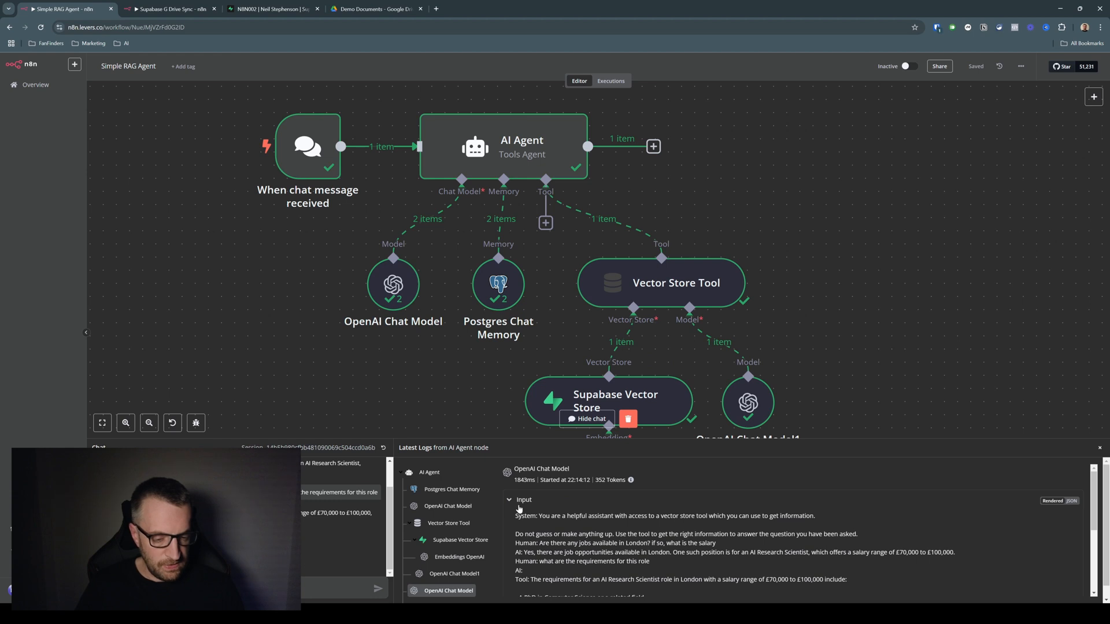
pyautogui.moveTo(524, 516); pyautogui.dragTo(855, 534)
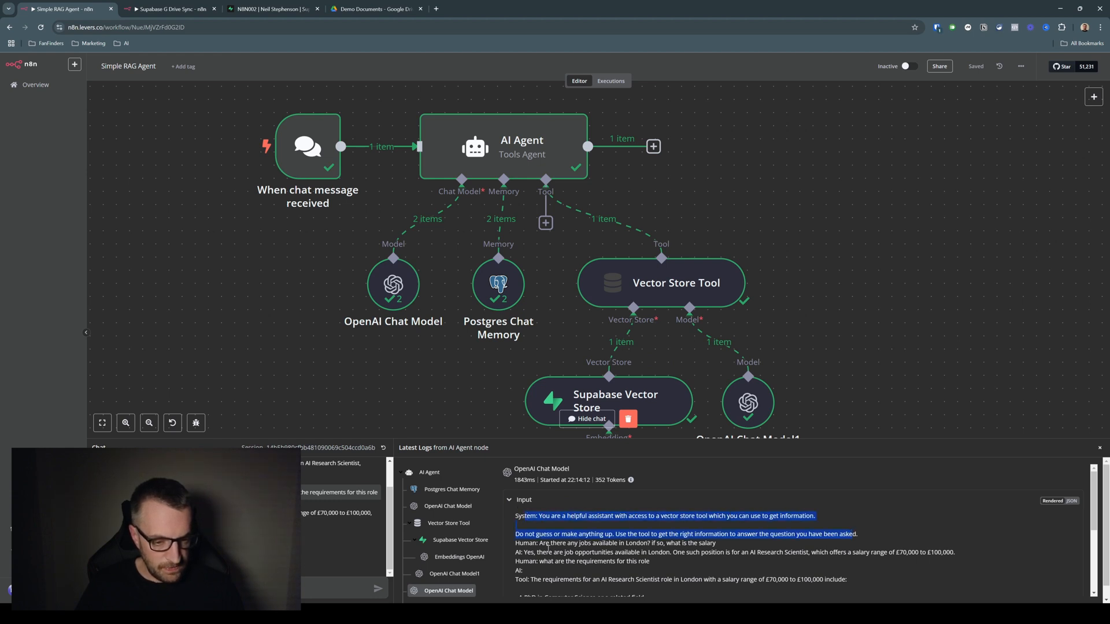
pyautogui.moveTo(516, 543); pyautogui.dragTo(649, 562)
pyautogui.click(648, 562)
pyautogui.scroll(-3, 518, 507)
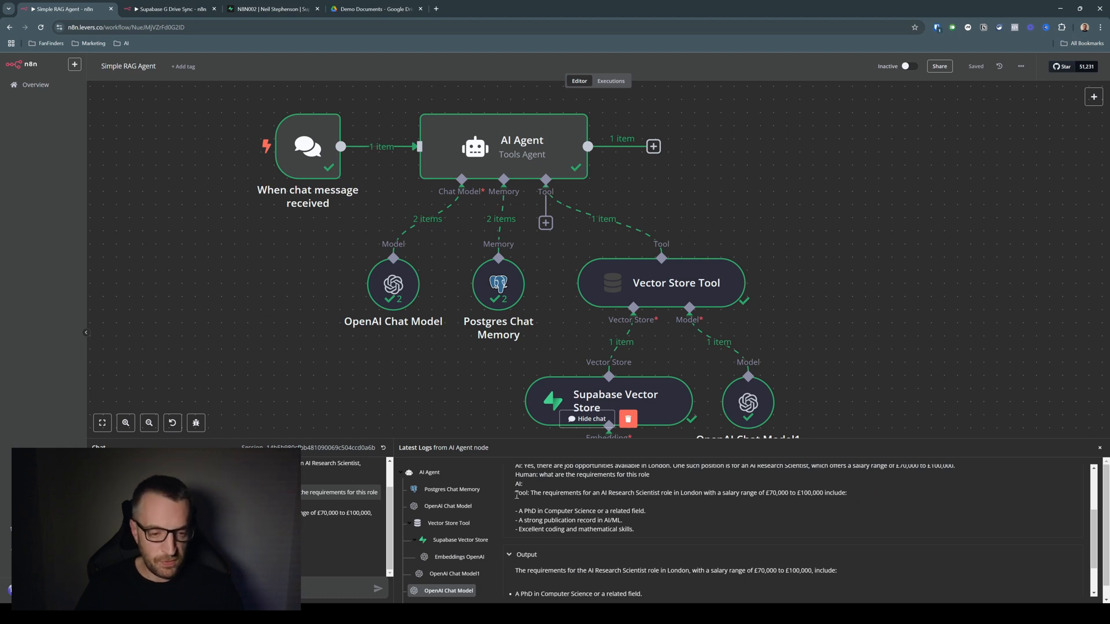
pyautogui.moveTo(516, 493); pyautogui.dragTo(726, 529)
pyautogui.click(722, 529)
pyautogui.scroll(-1, 697, 517)
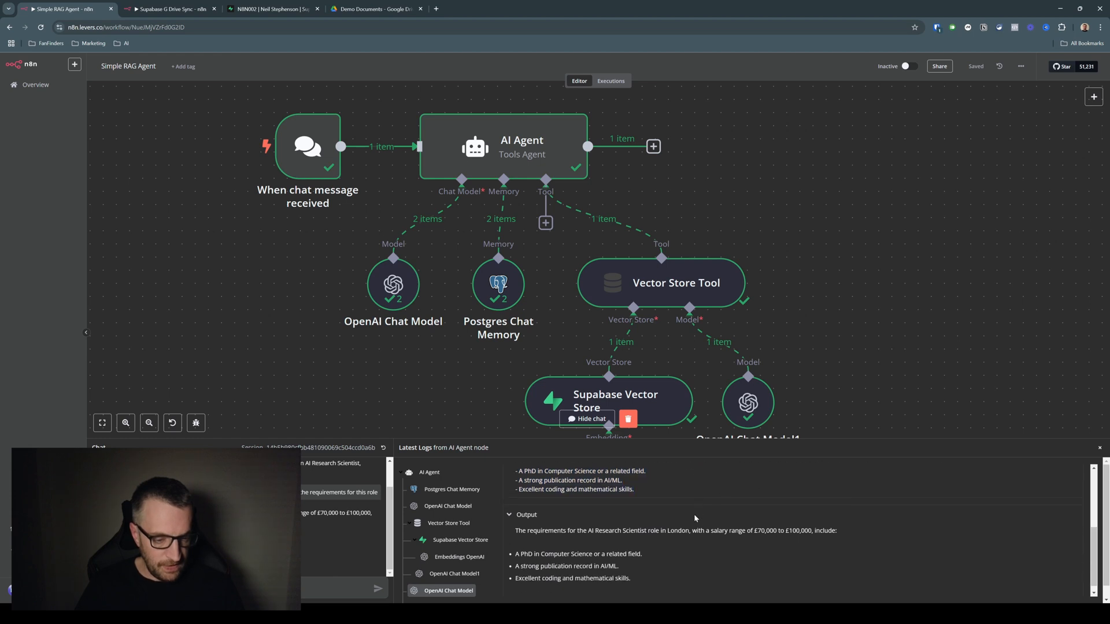